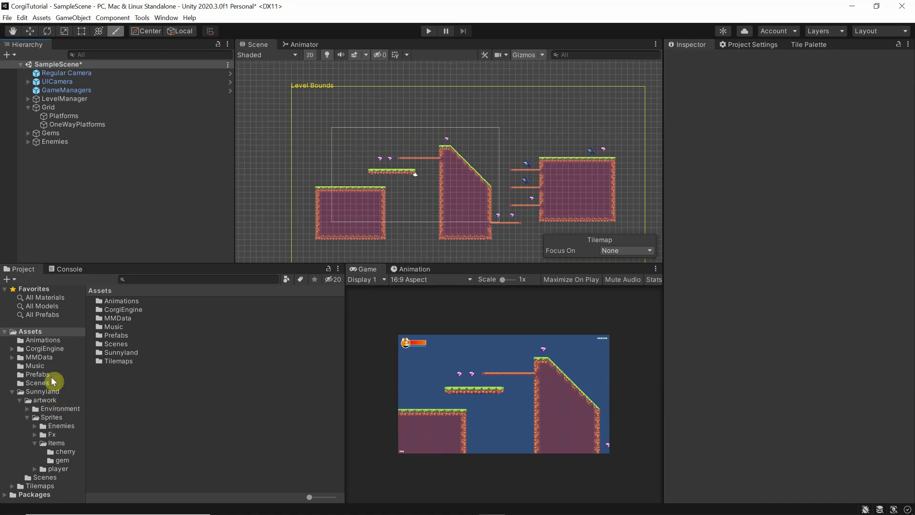
Step: Browse to Sunnyland > artwork > Environment and select the back texture to view its import settings
left_click(36, 392)
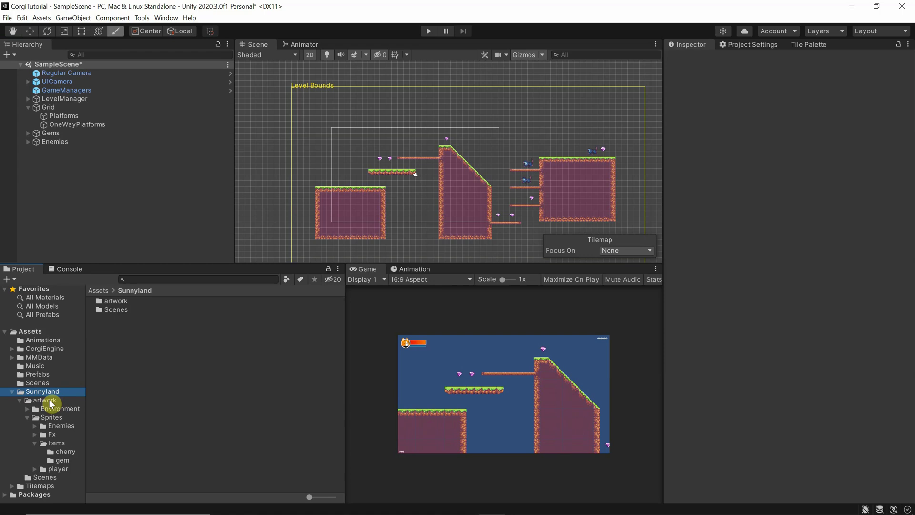
left_click(43, 401)
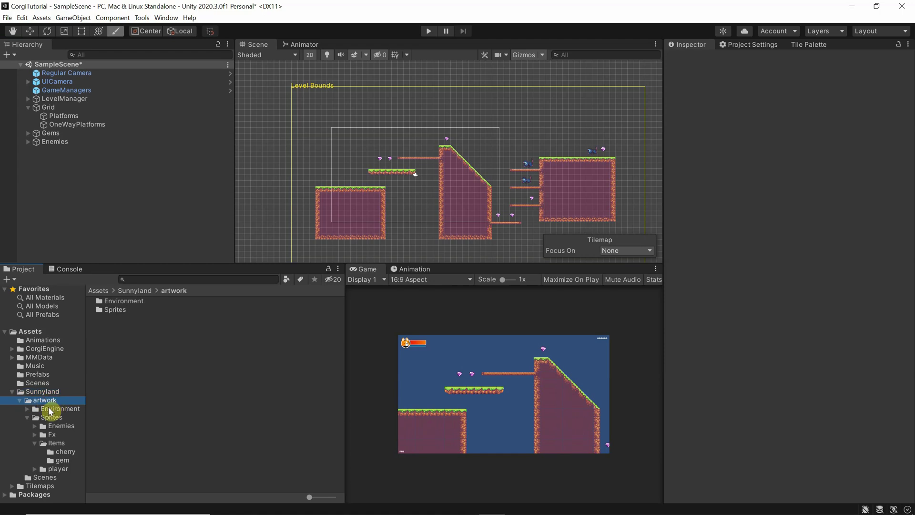
left_click(50, 409)
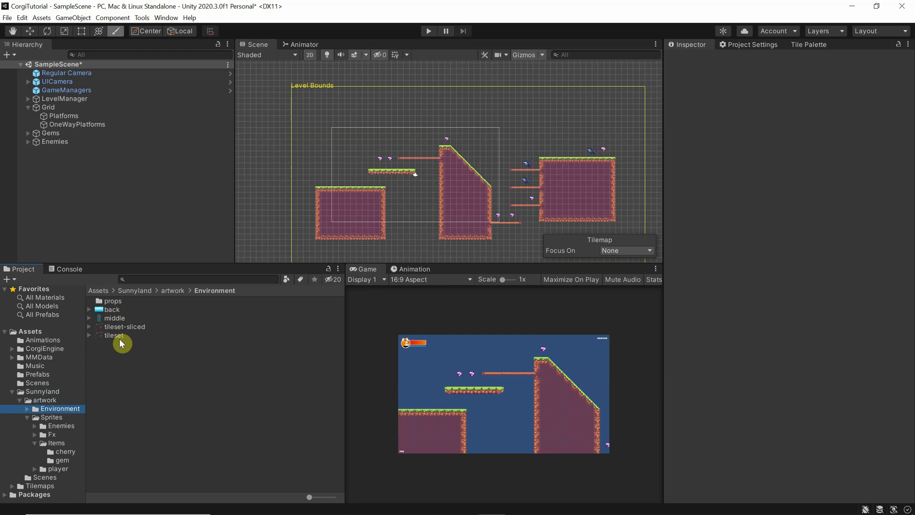
left_click(112, 311)
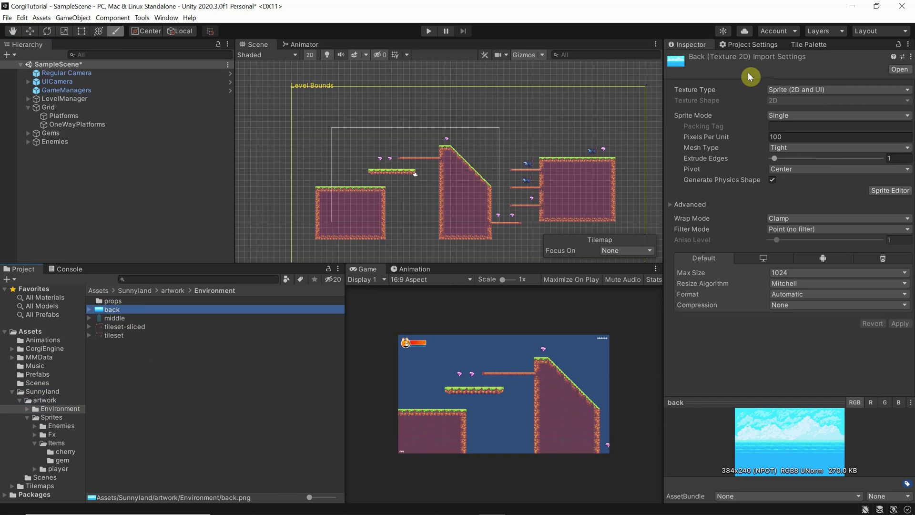
Step: Delete the back sprite object that was accidentally dragged into the level
left_click(772, 137)
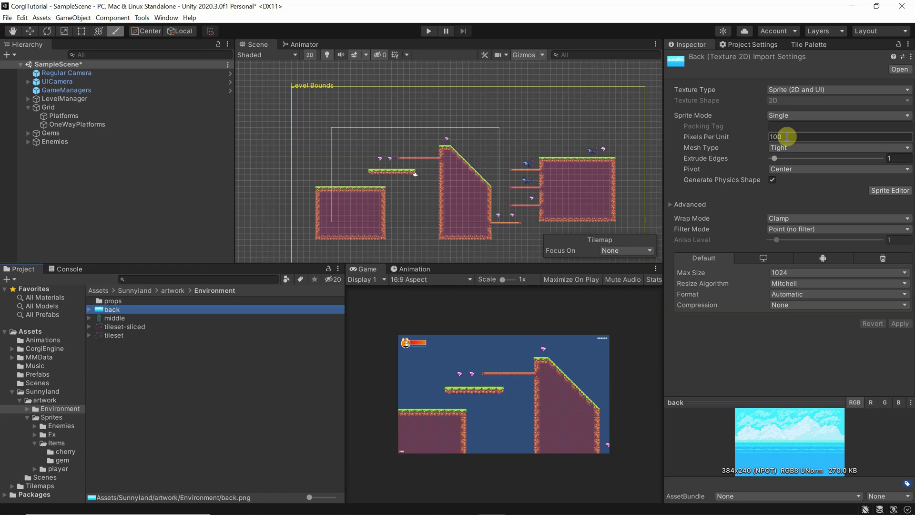
left_click_drag(102, 310, 352, 149)
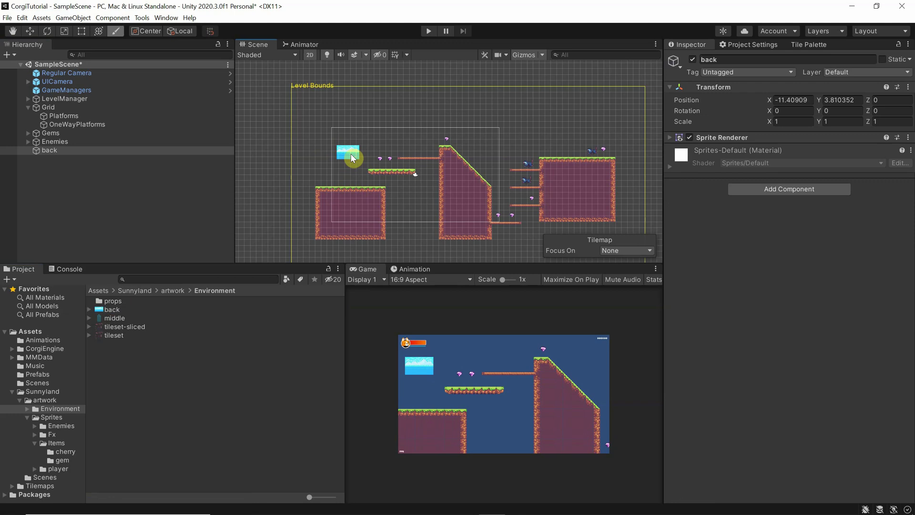
left_click(59, 152)
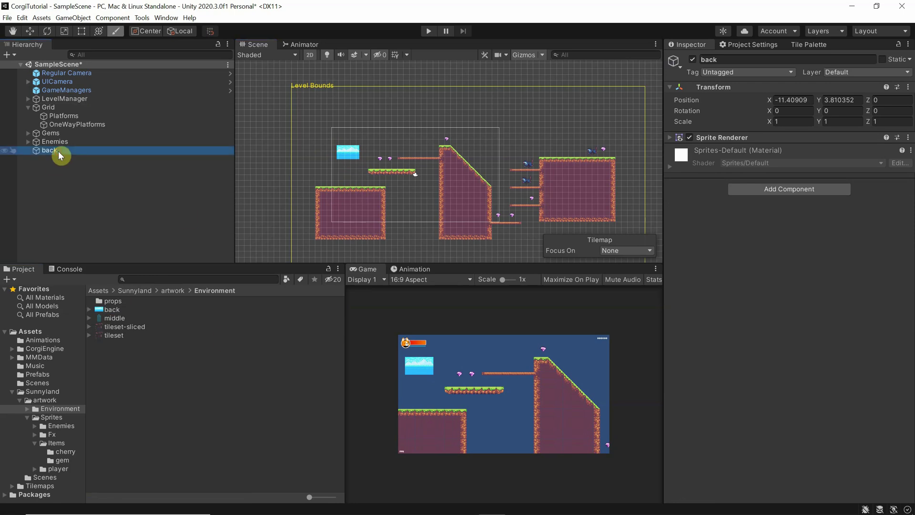
key("Delete")
Step: Set the back texture's Pixels Per Unit to 16 and apply it
left_click(112, 310)
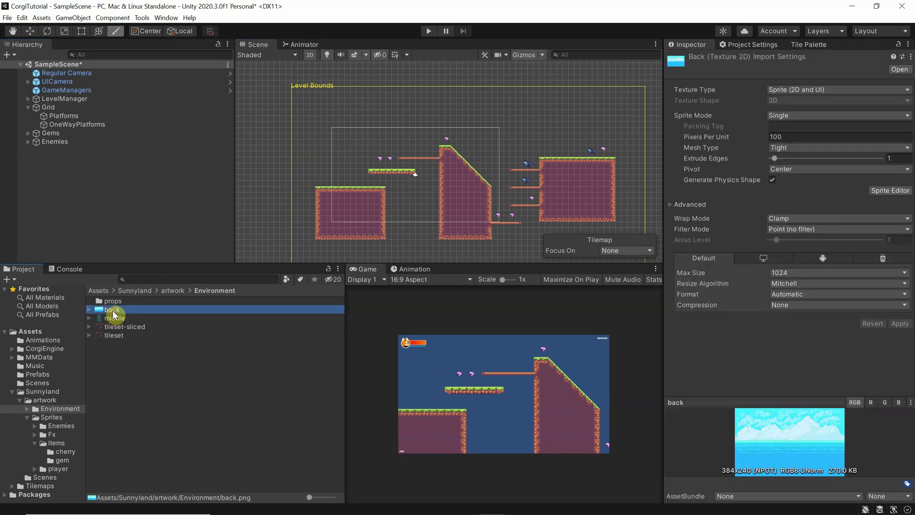
left_click(789, 136)
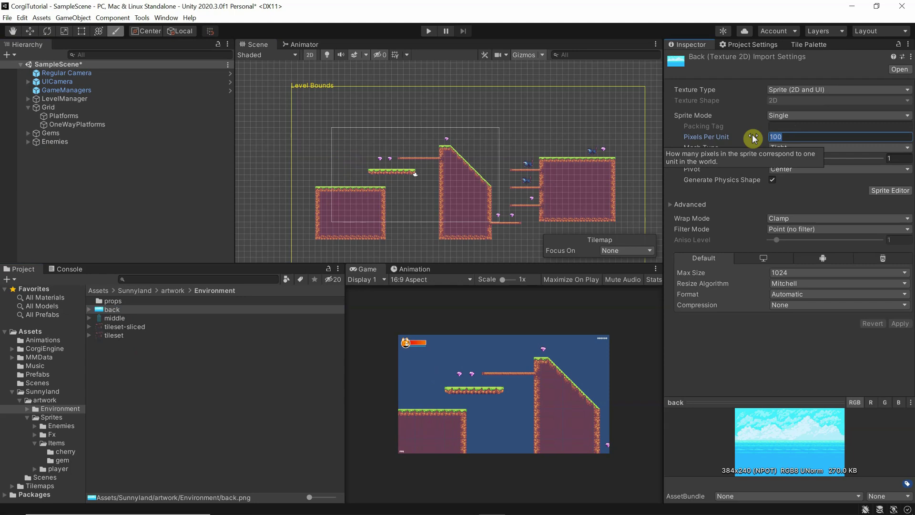
type("16")
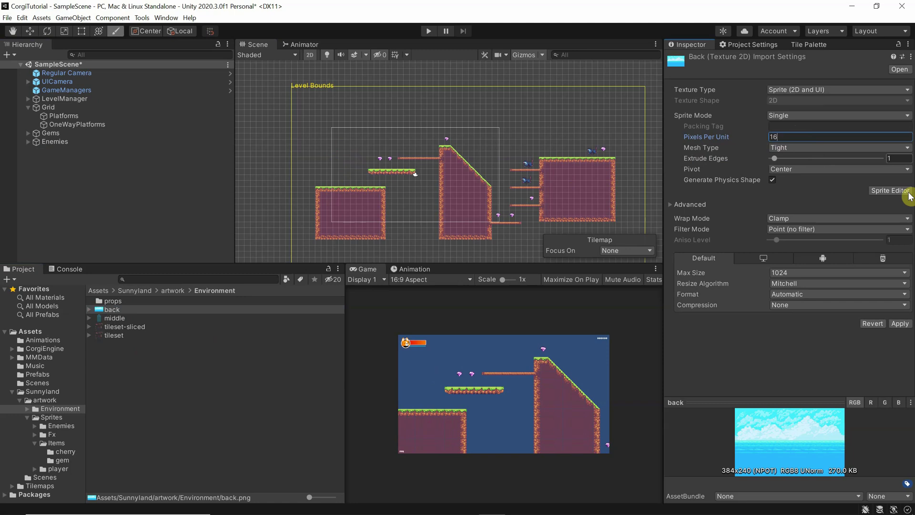
left_click(900, 323)
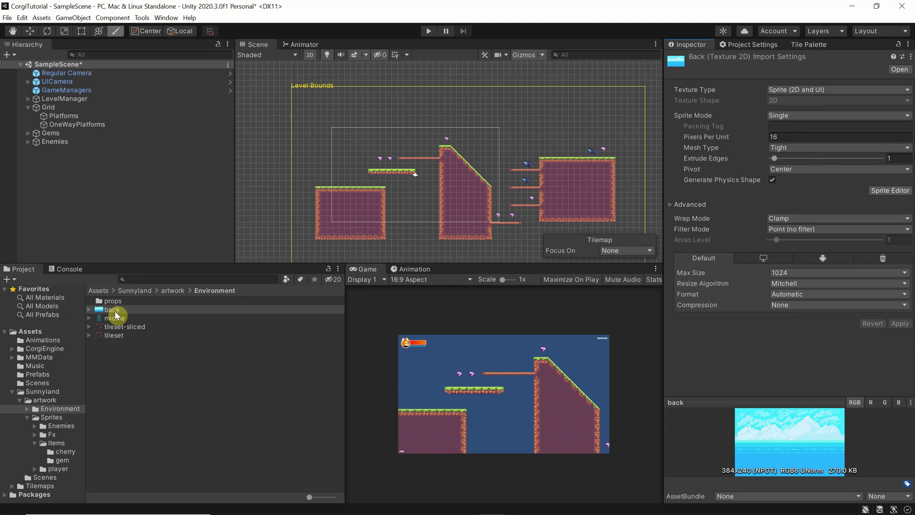
Step: Drag the back sprite into the scene and give it a Level Background component
left_click_drag(116, 315, 378, 148)
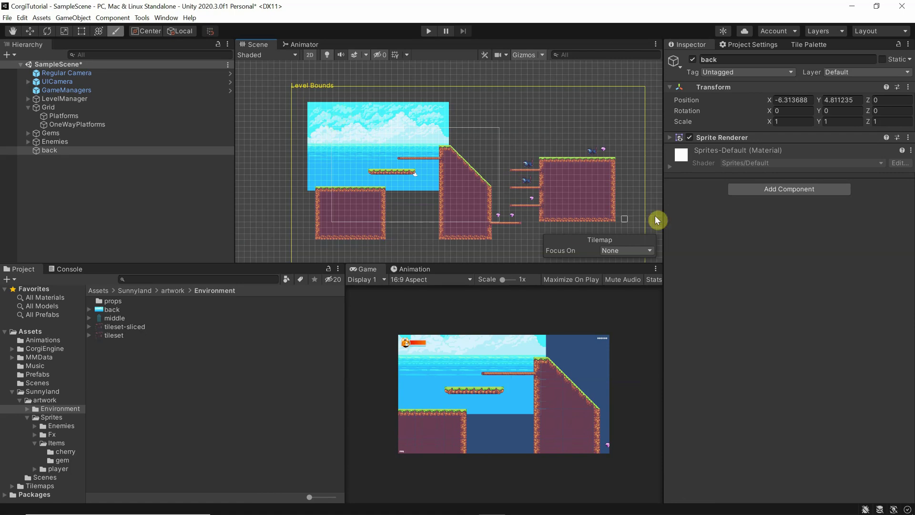
left_click(806, 189)
key("BackSpace")
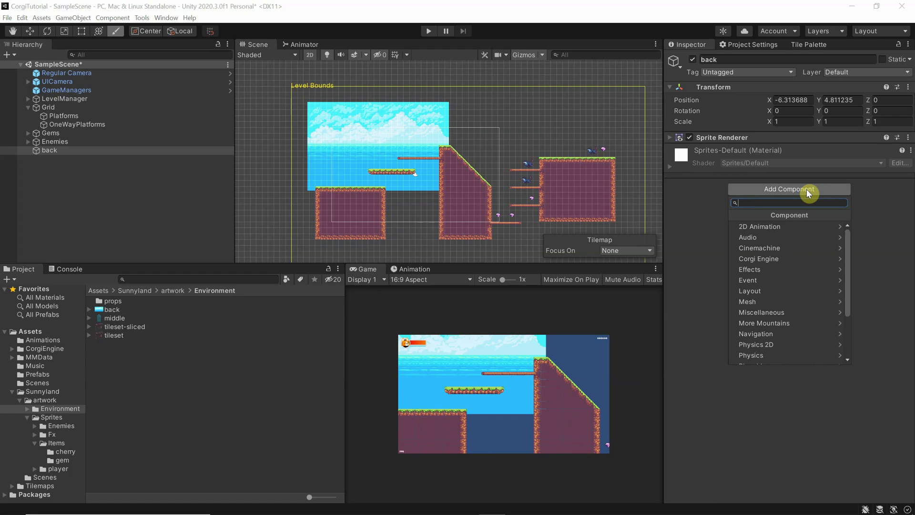
type("level")
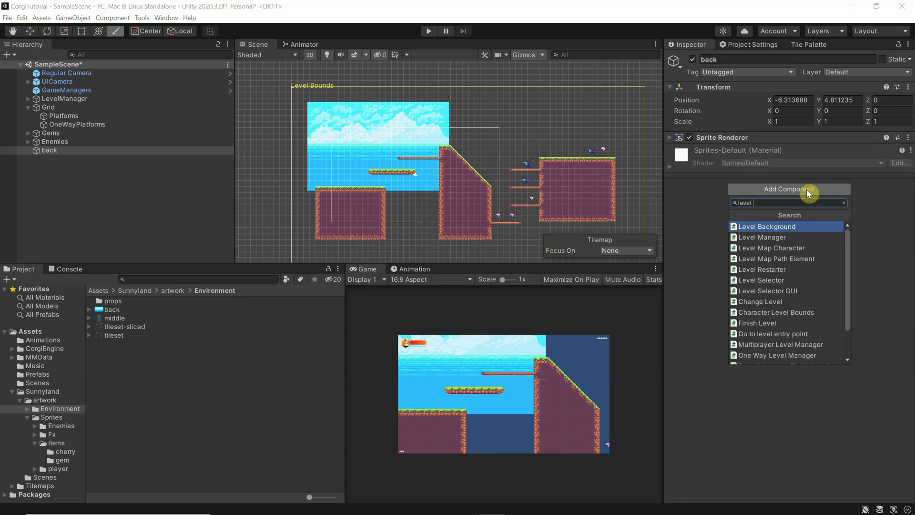
left_click(773, 226)
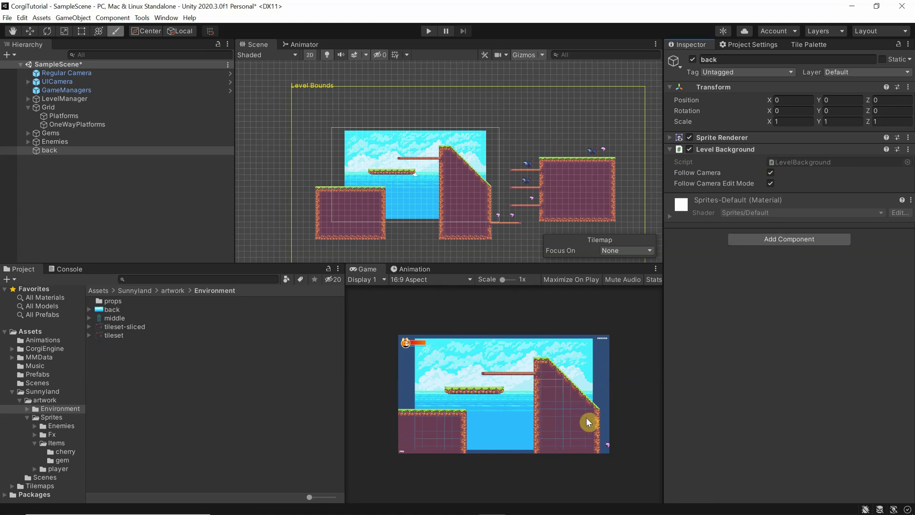
Step: Inspect the Regular Camera's Camera and Camera Controller component settings
left_click(107, 310)
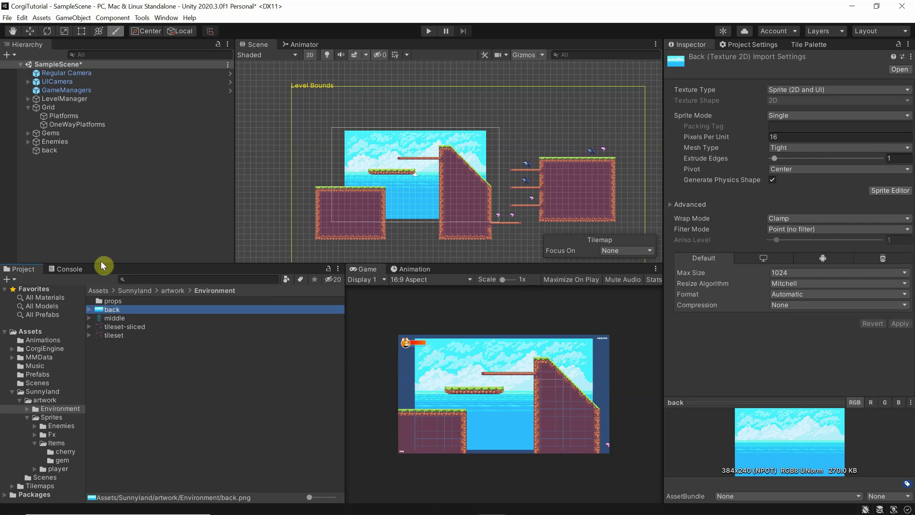
left_click(72, 71)
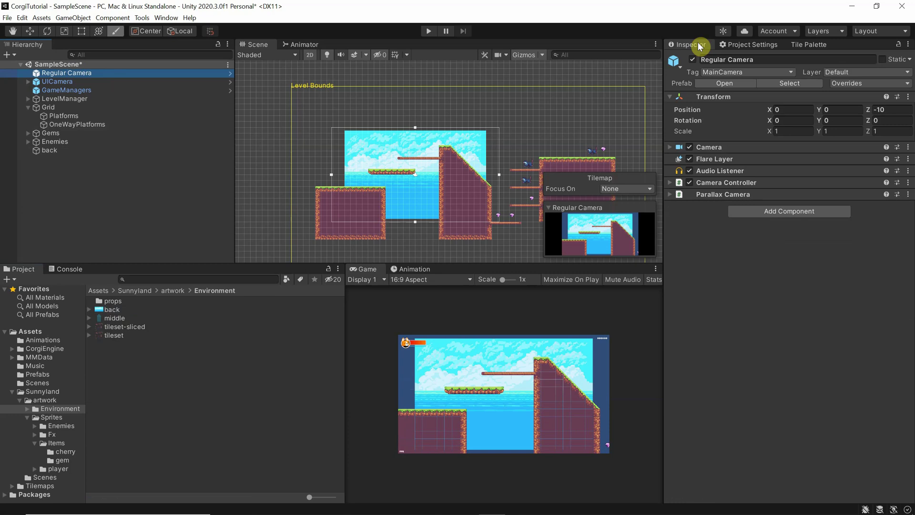
left_click(670, 147)
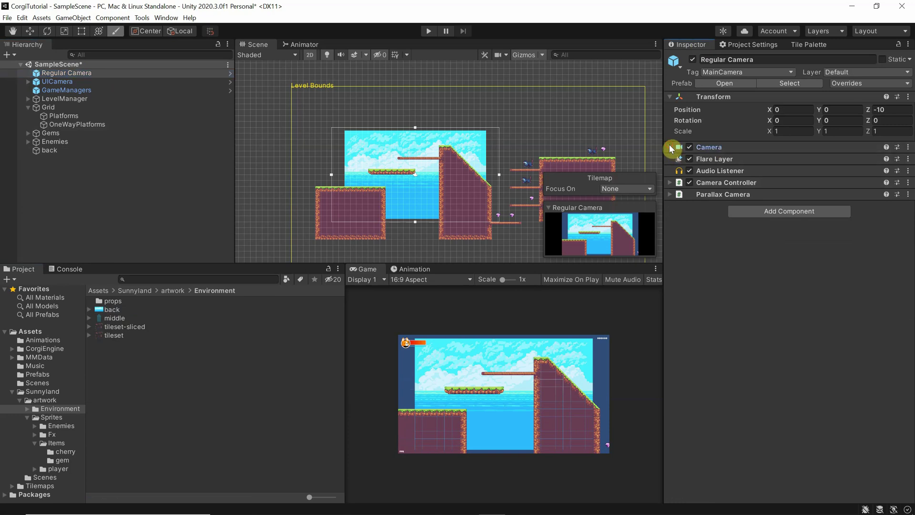
left_click(670, 383)
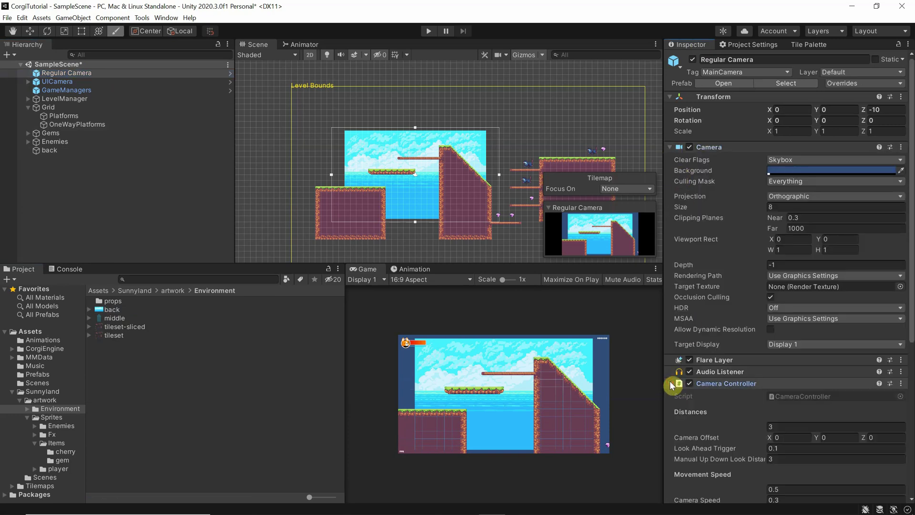
scroll(751, 369, "down", 5)
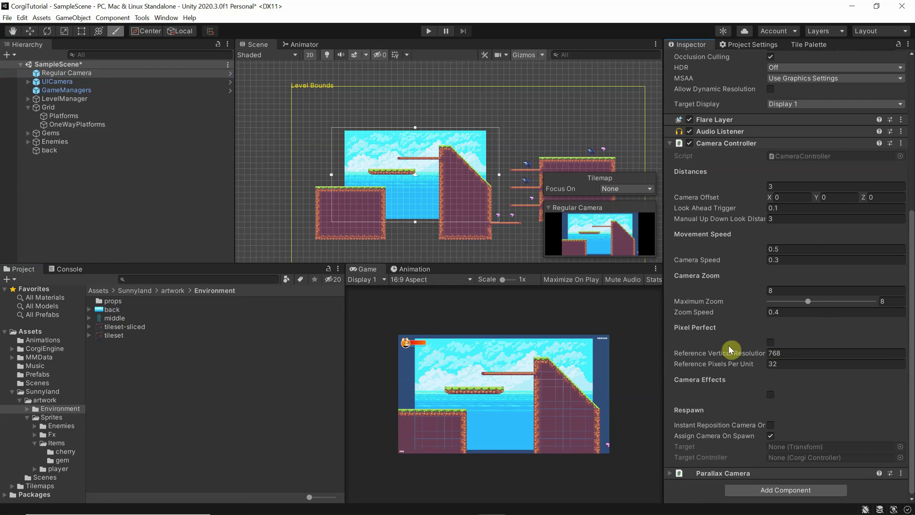
left_click(113, 200)
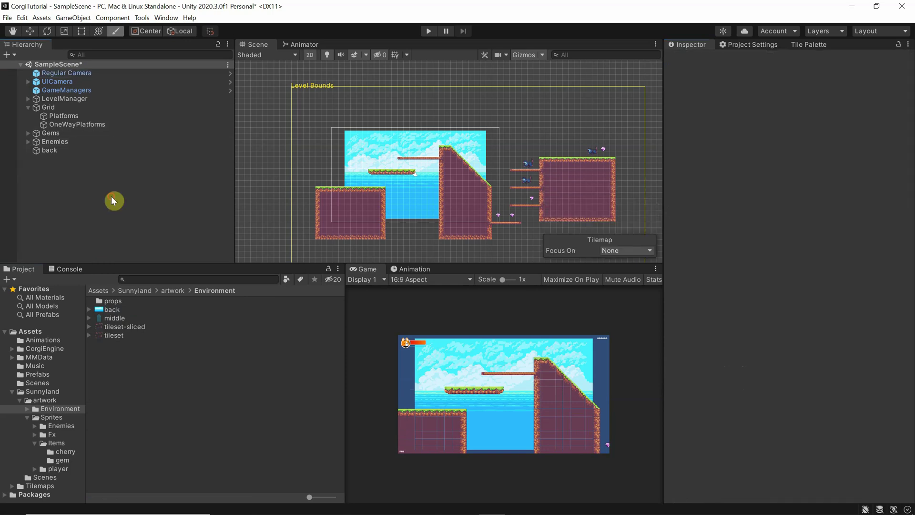
Step: Change the back texture's Pixels Per Unit to 12 and apply it
left_click(113, 312)
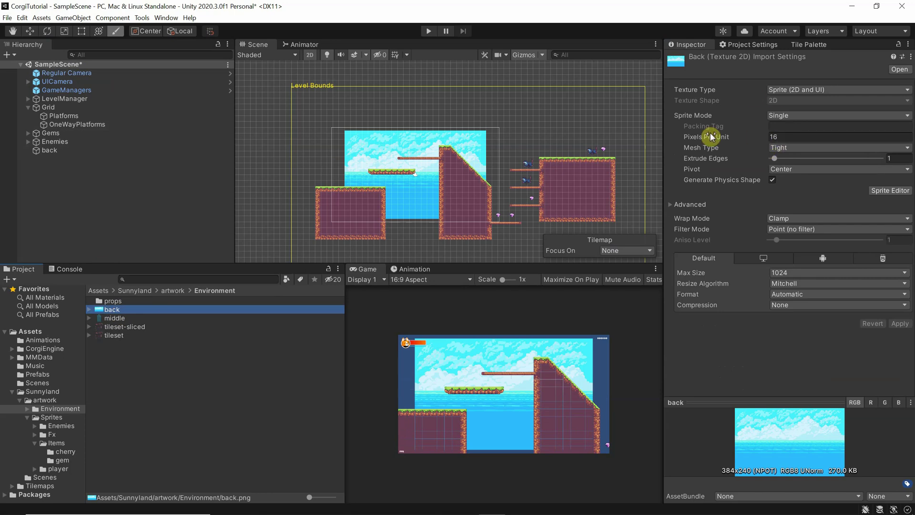
left_click(762, 137)
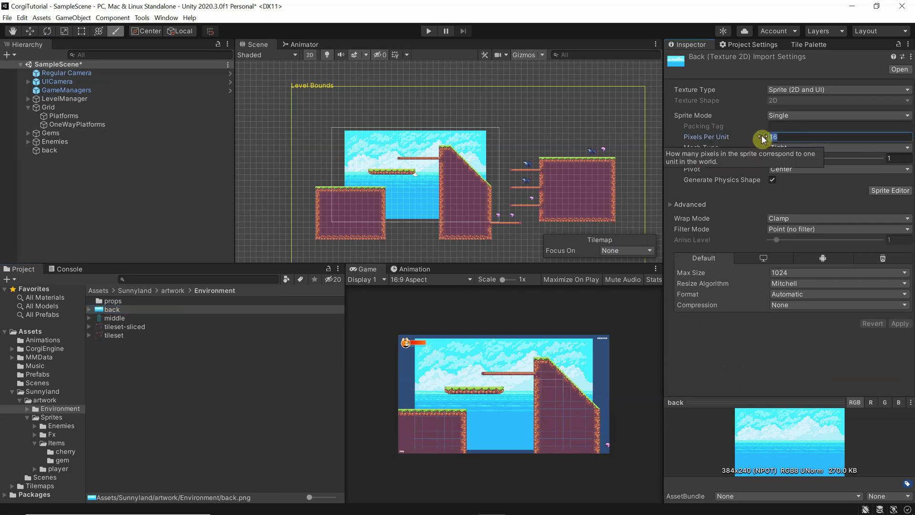
type("12")
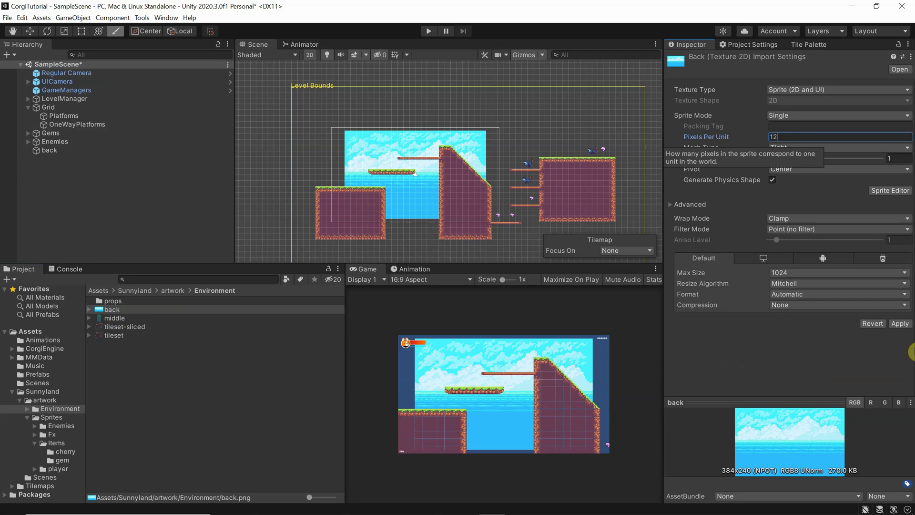
left_click(900, 324)
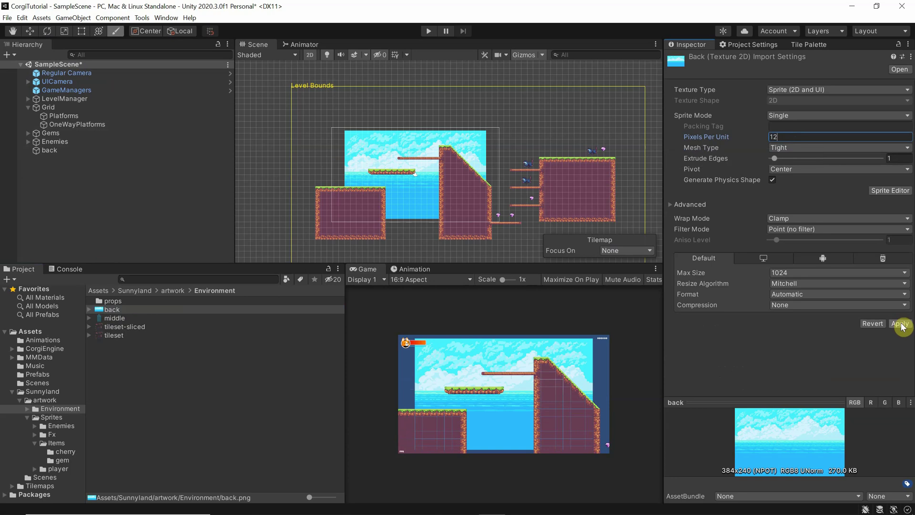
left_click(900, 324)
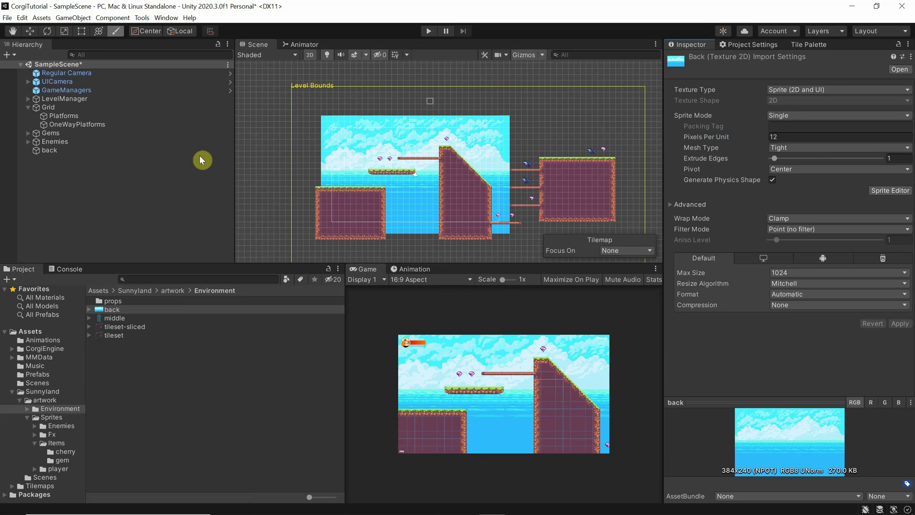
Step: Rename the back object to 'Background' in the Hierarchy
left_click(49, 152)
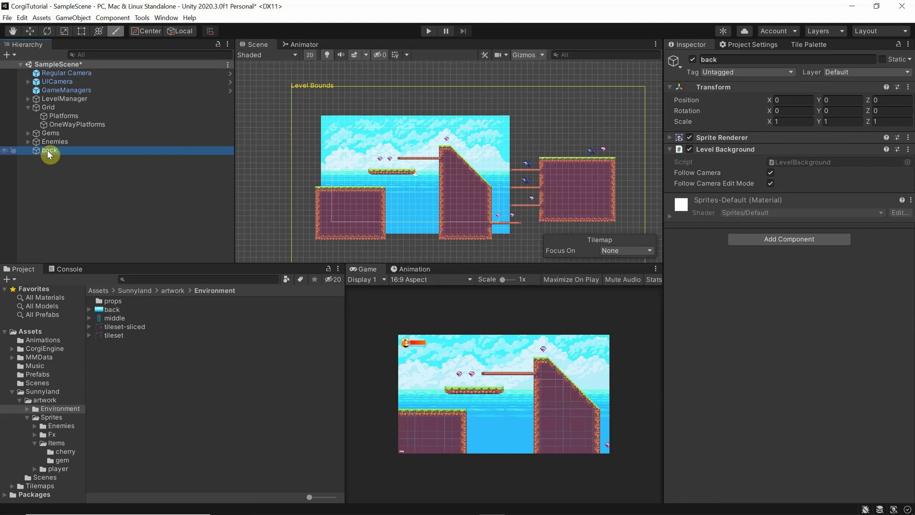
left_click(47, 150)
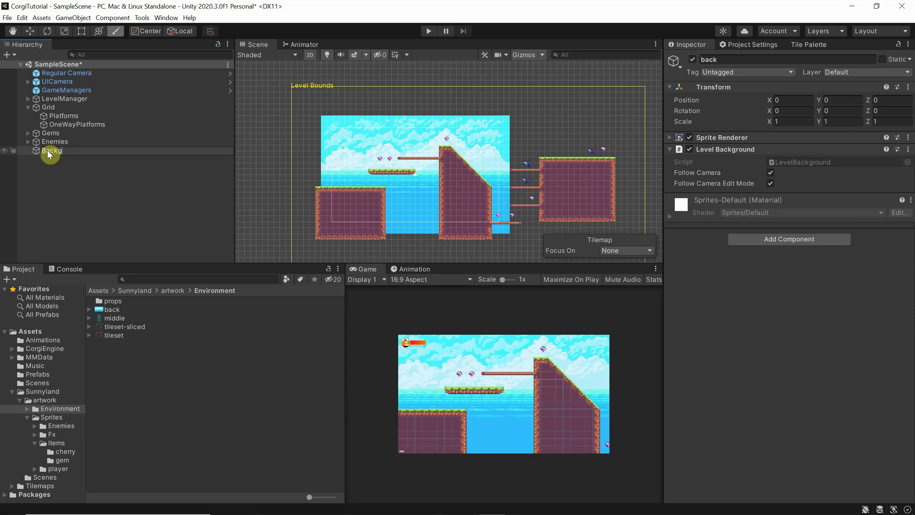
type("Background")
key("Return")
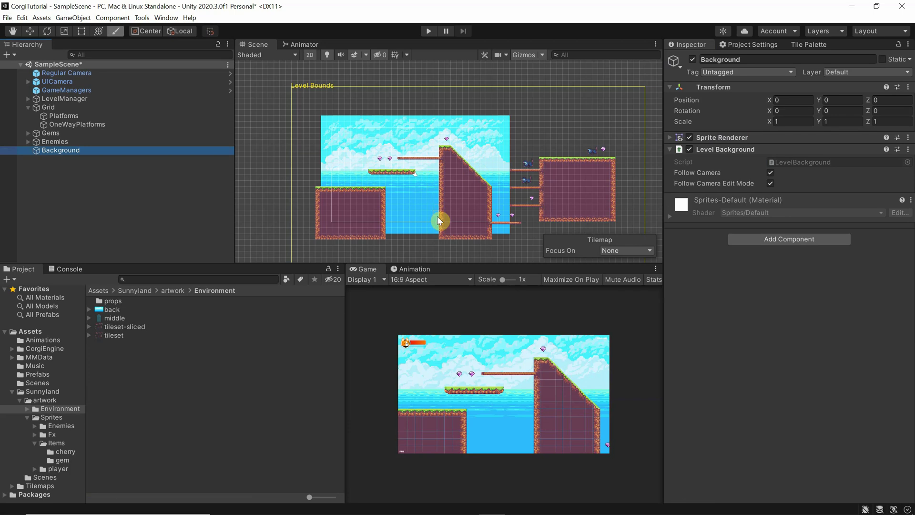
Step: Set the object's Layer and Sprite Renderer Sorting Layer both to Background
left_click(845, 73)
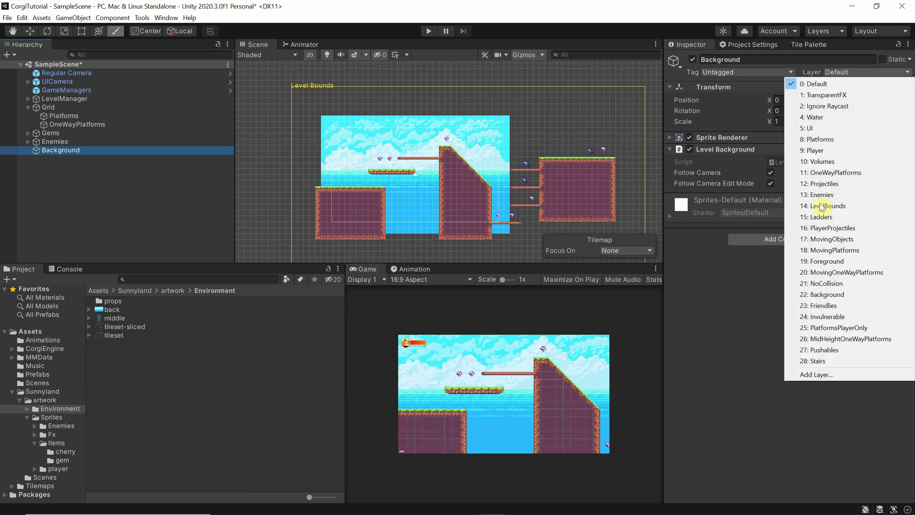
left_click(818, 294)
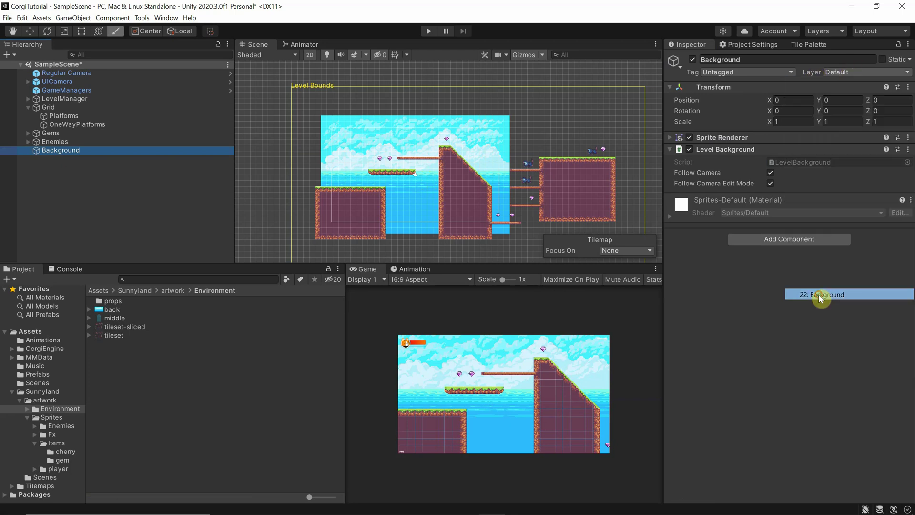
left_click(670, 137)
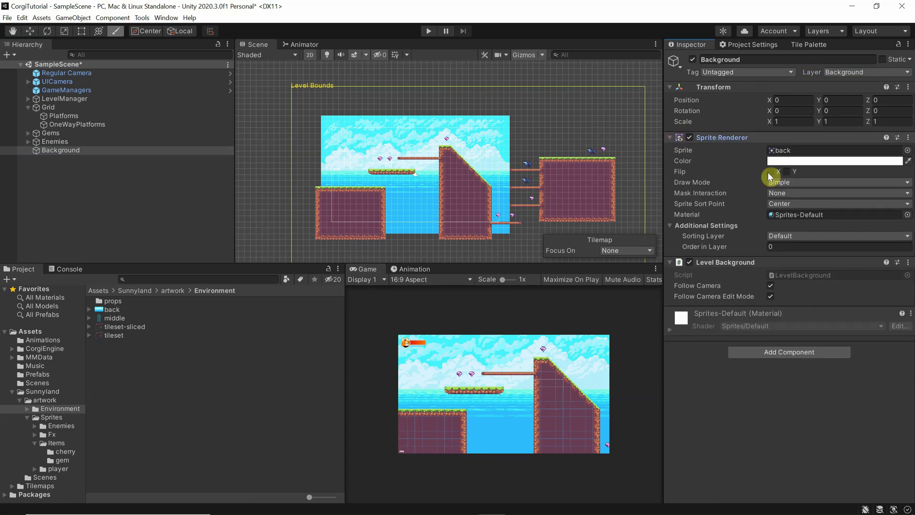
left_click(803, 238)
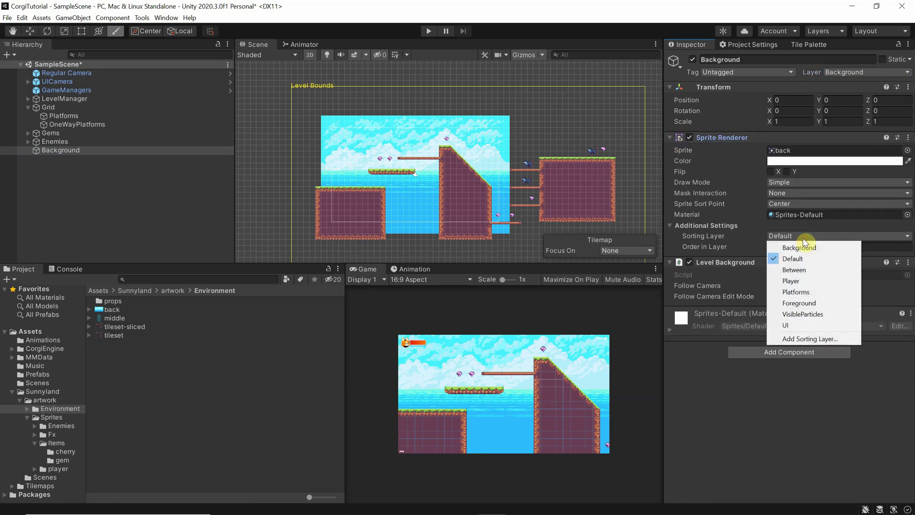
left_click(797, 248)
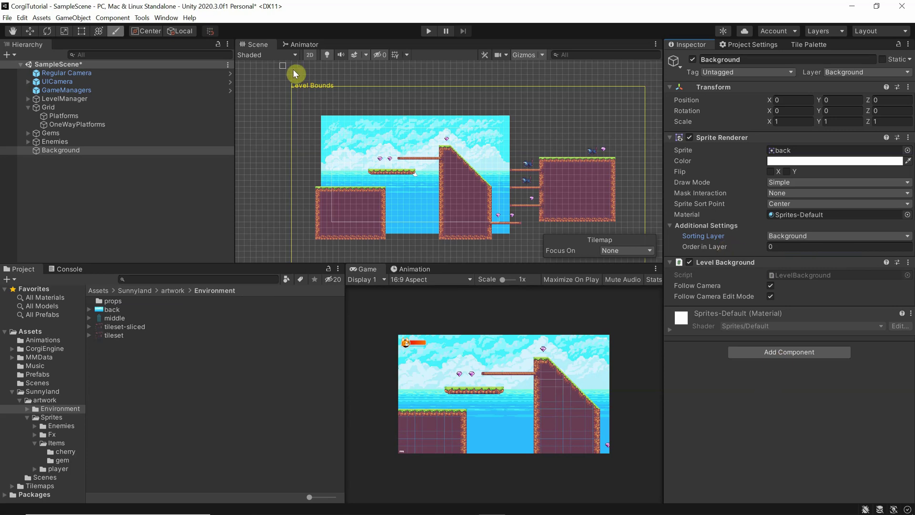
left_click(310, 55)
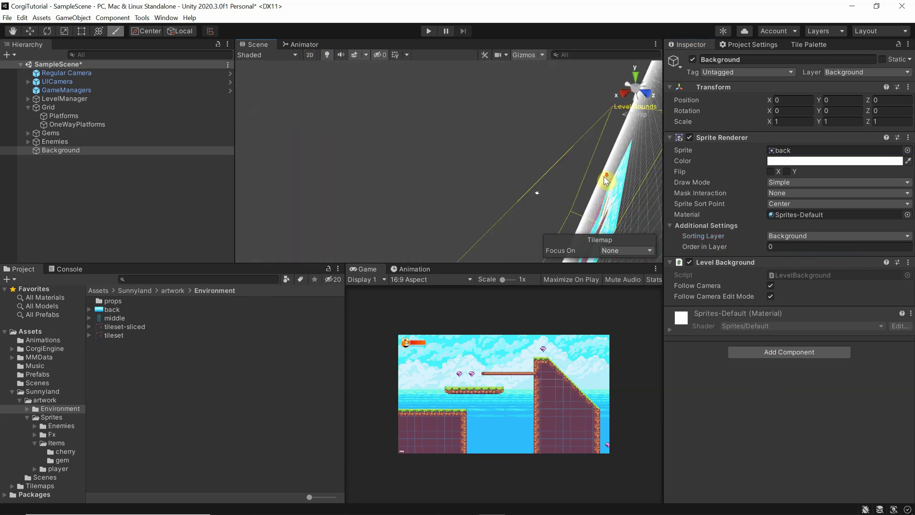
right_click_drag(602, 172, 645, 210)
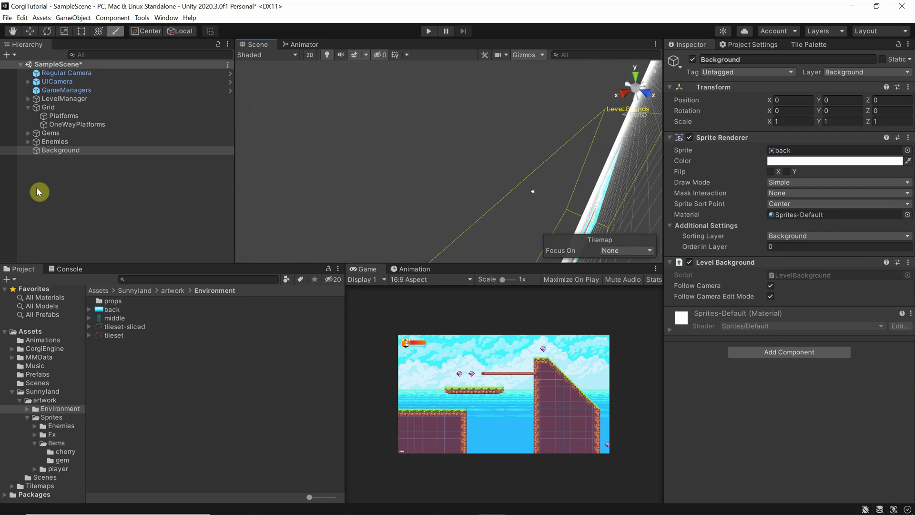
left_click(58, 151)
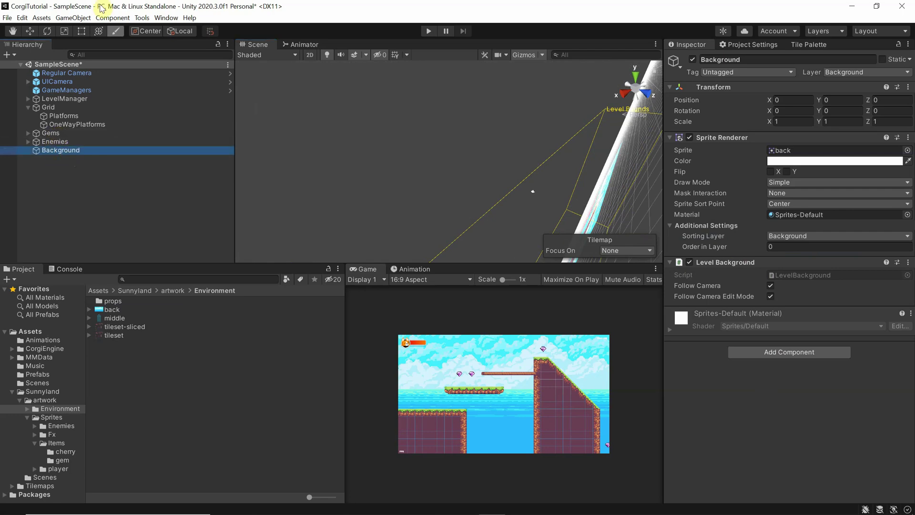
left_click(31, 31)
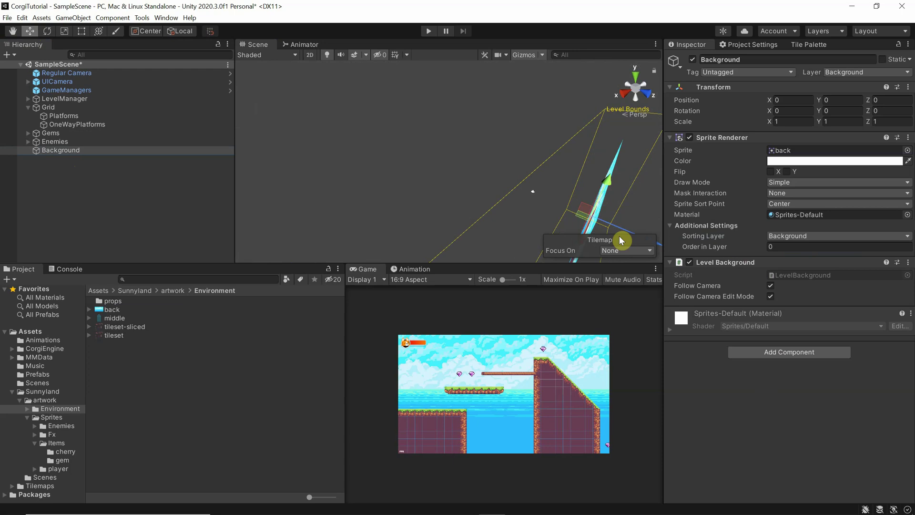
left_click_drag(621, 239, 595, 220)
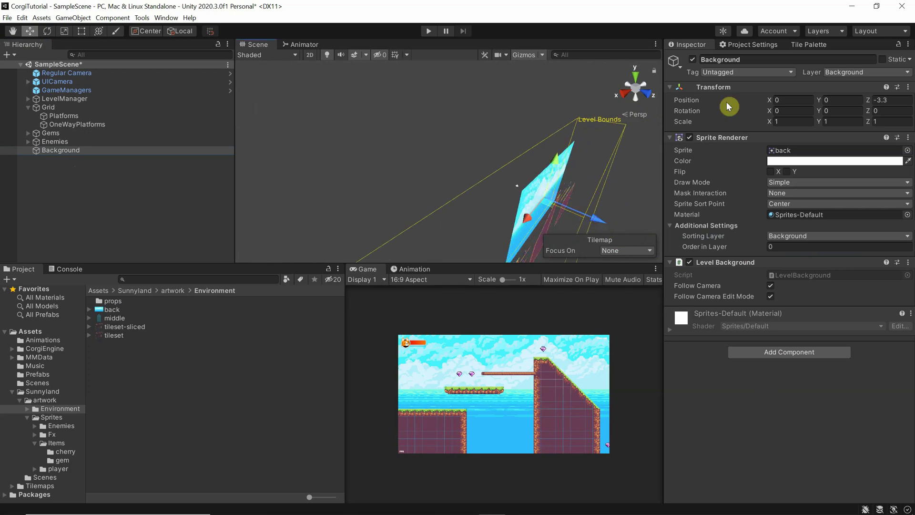
left_click(878, 73)
left_click(833, 84)
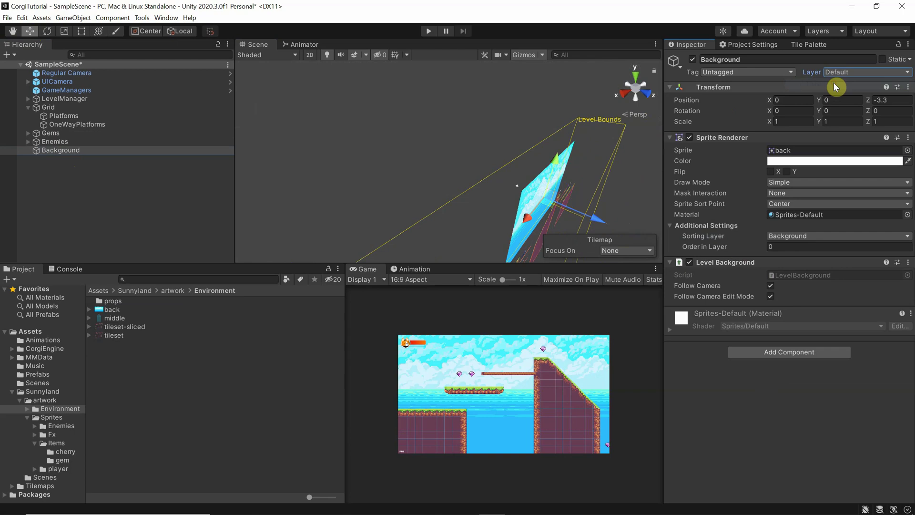
left_click(823, 236)
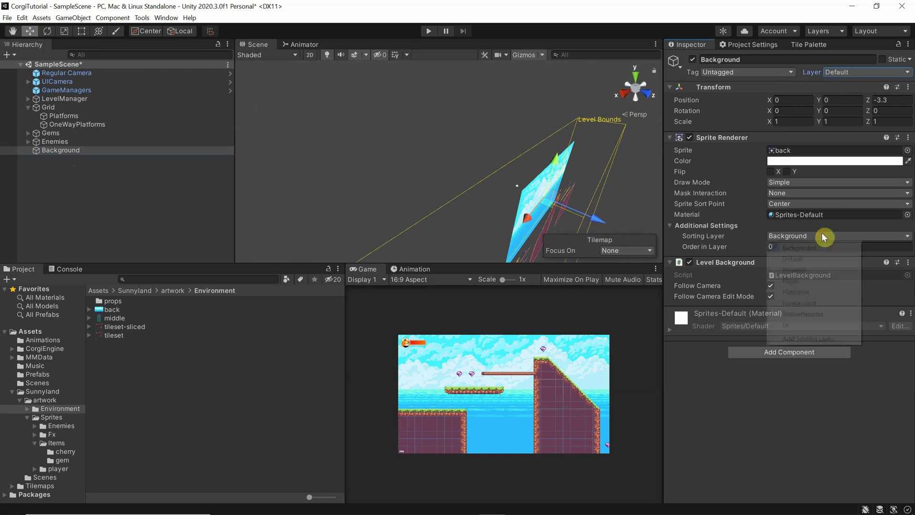
left_click(804, 259)
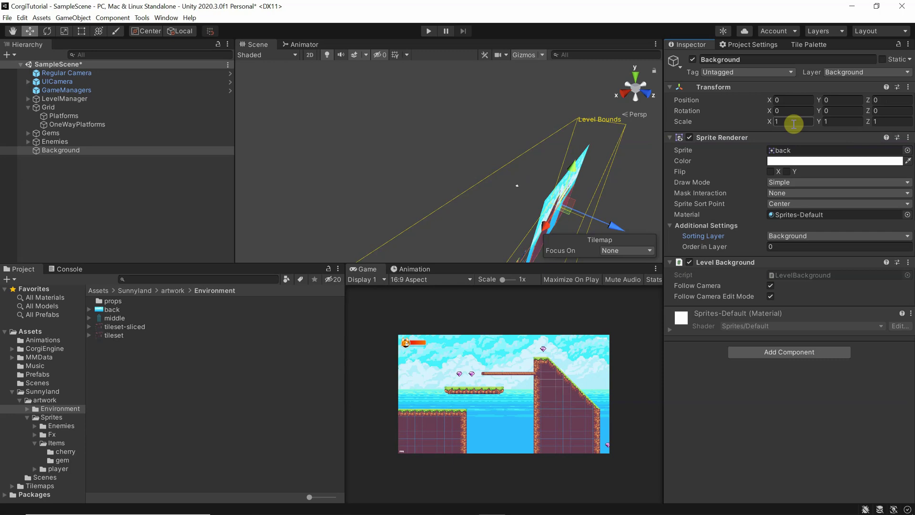
left_click(310, 59)
key("t")
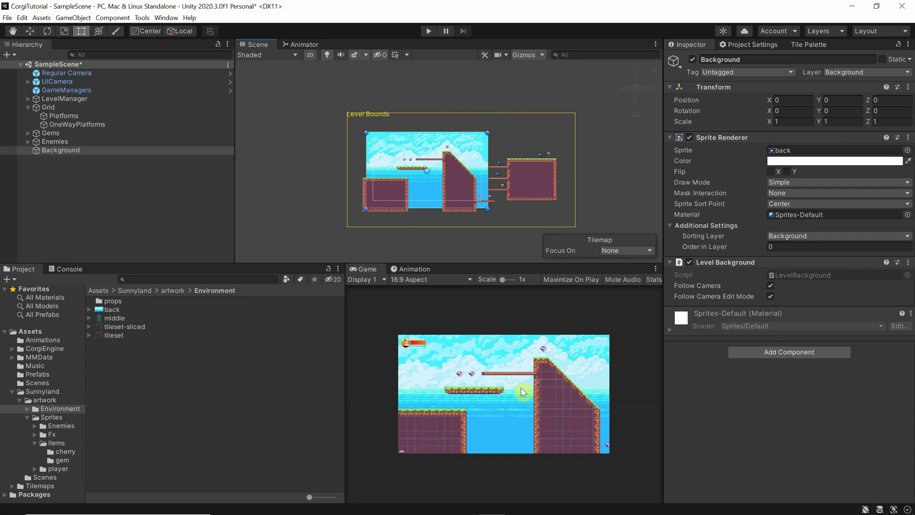
Step: Play-test the level, running and jumping the fox right to watch the background follow
left_click(428, 32)
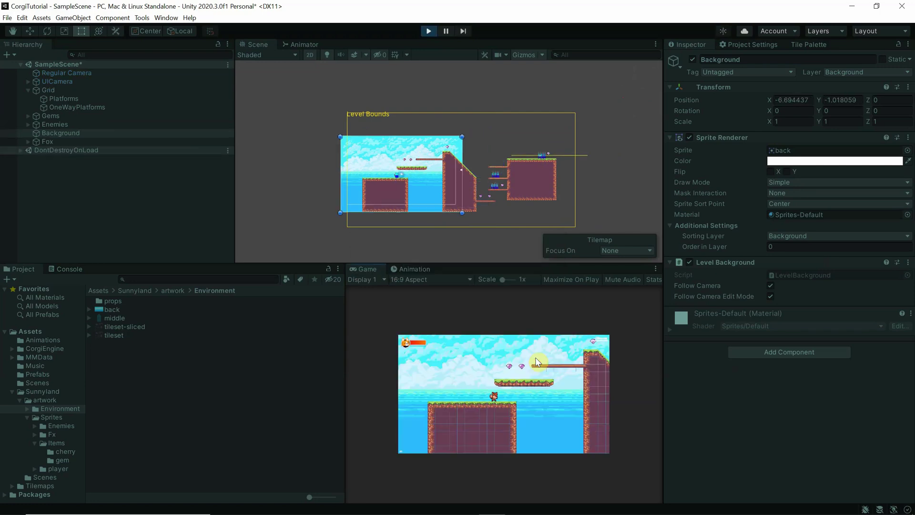
key("Right")
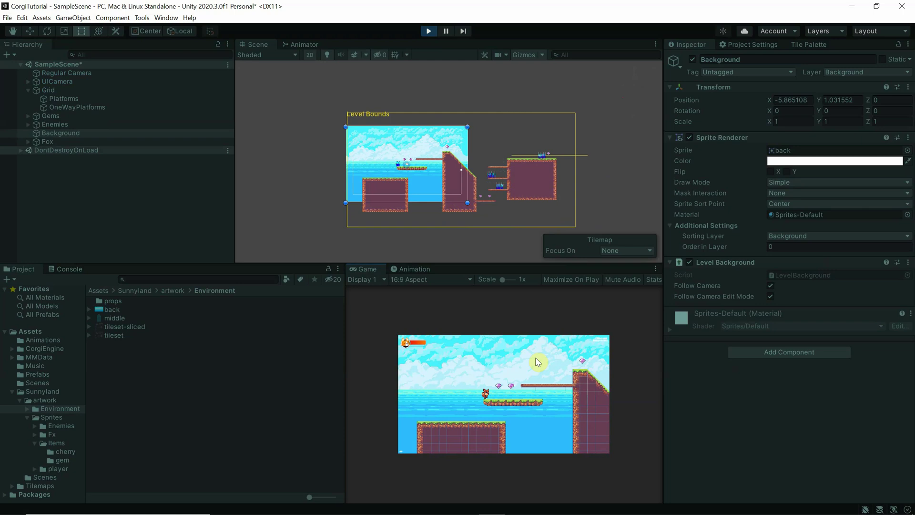
key("space")
key("Right")
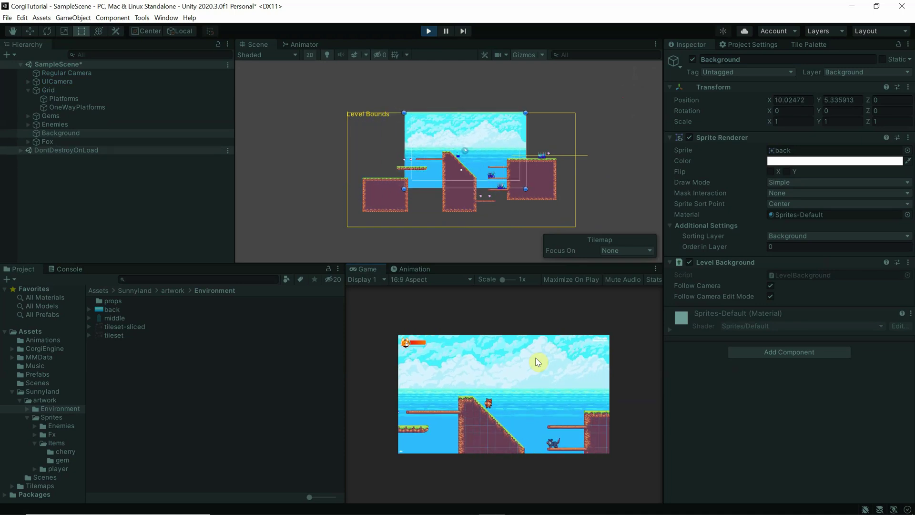
key("space")
key("Right")
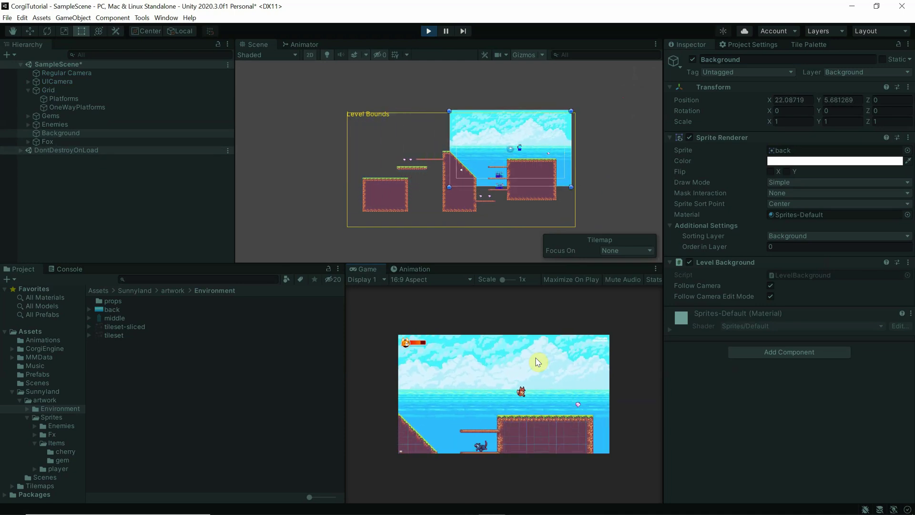
left_click(428, 32)
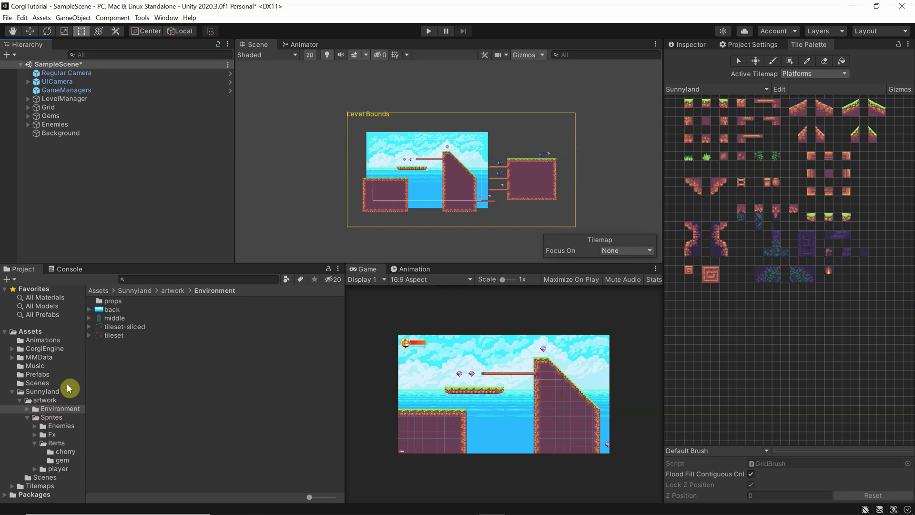
Step: Set the middle texture's Pixels Per Unit to 16 and apply it
left_click(116, 320)
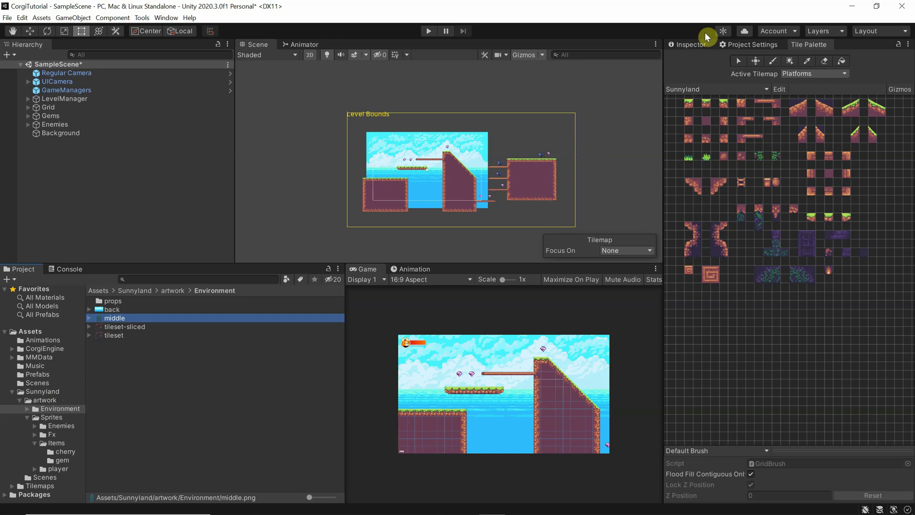
left_click(690, 45)
left_click(798, 136)
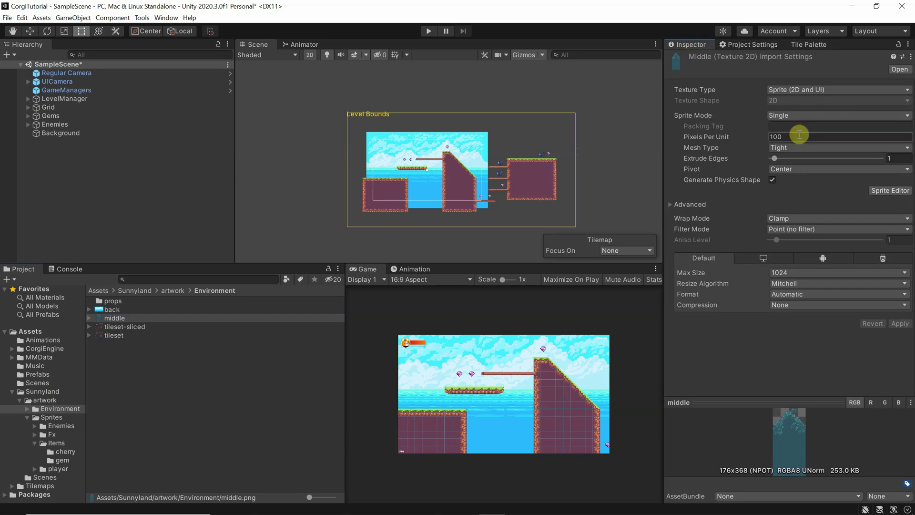
type("16")
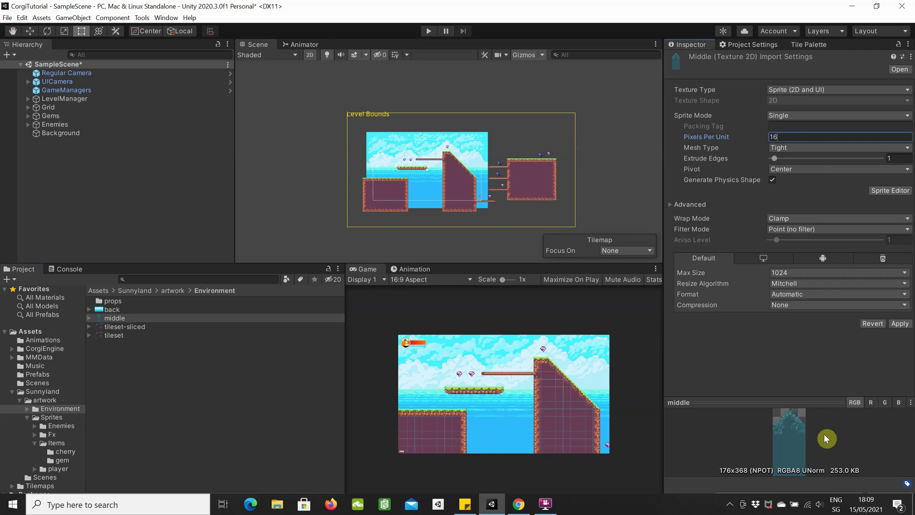
left_click(899, 323)
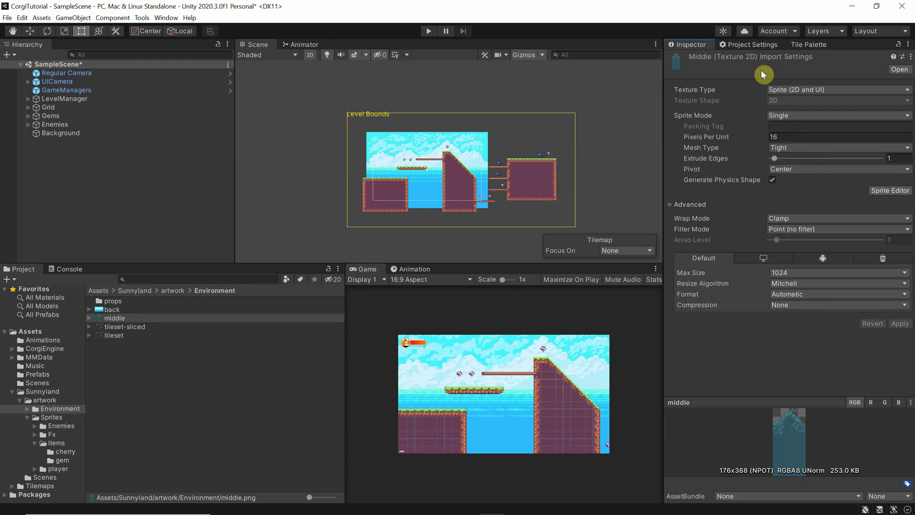
Step: Switch the middle texture's Sprite Mode to Multiple and apply the change
left_click(812, 44)
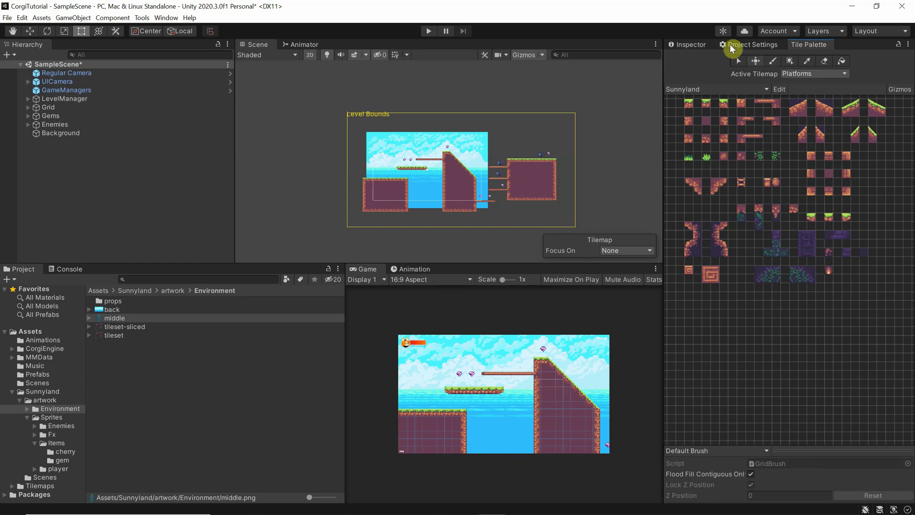
left_click(687, 45)
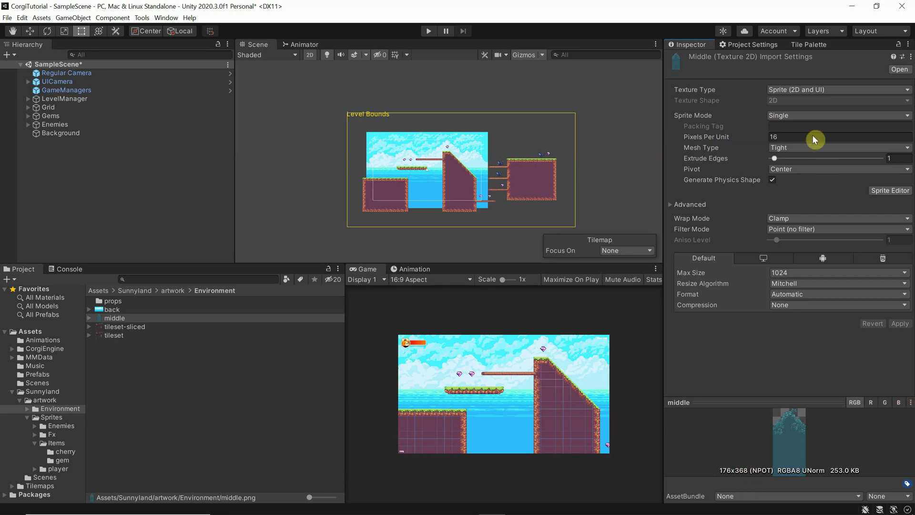
left_click(805, 114)
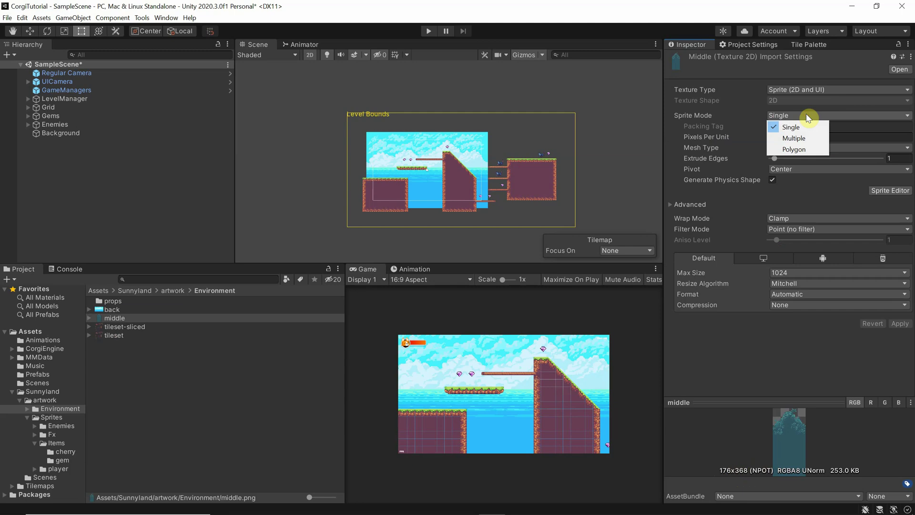
left_click(793, 138)
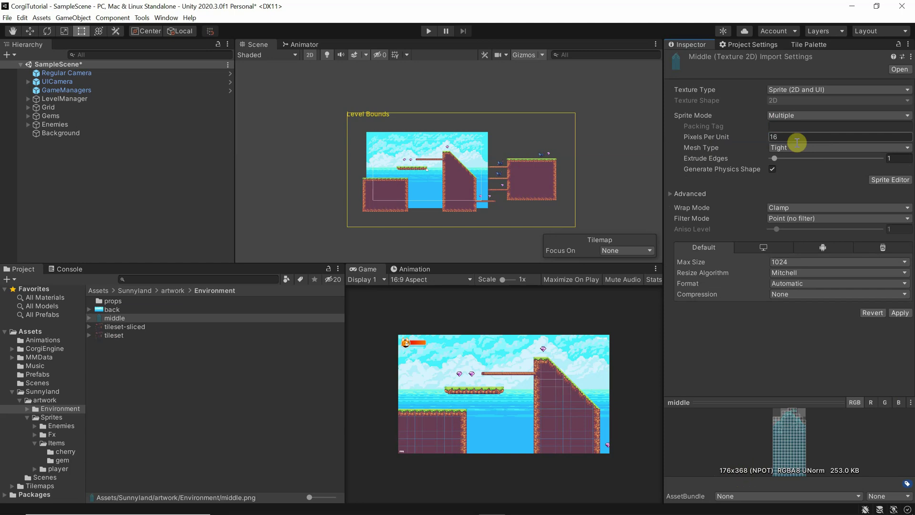
left_click(903, 313)
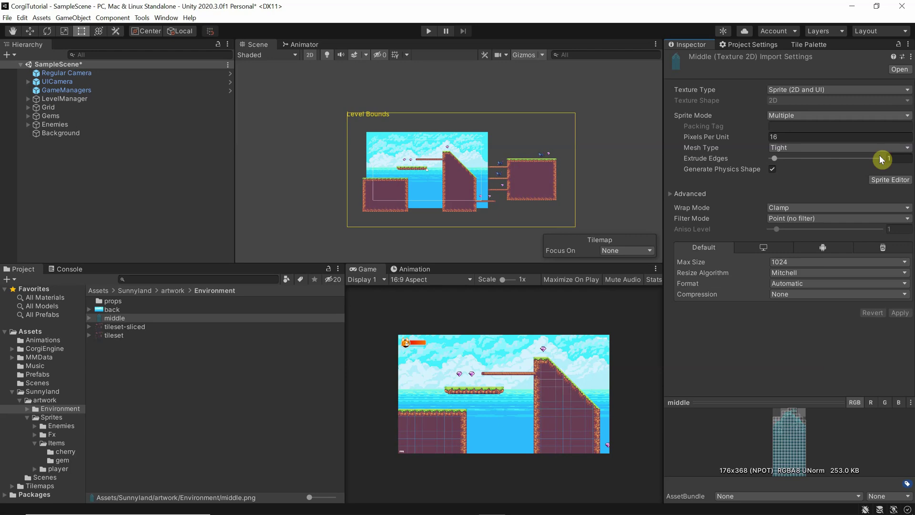
Step: Slice the middle texture in the Sprite Editor by 16x16 cell size and apply
left_click(894, 183)
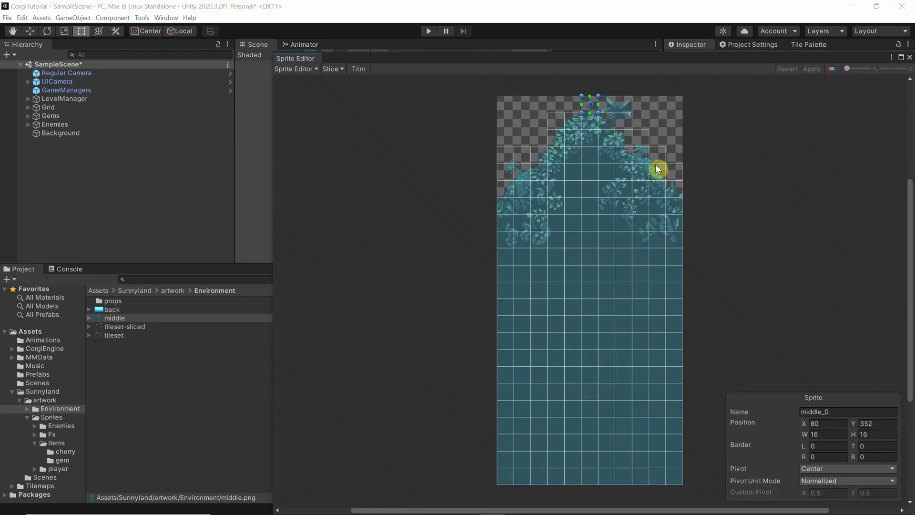
left_click(333, 68)
left_click(414, 81)
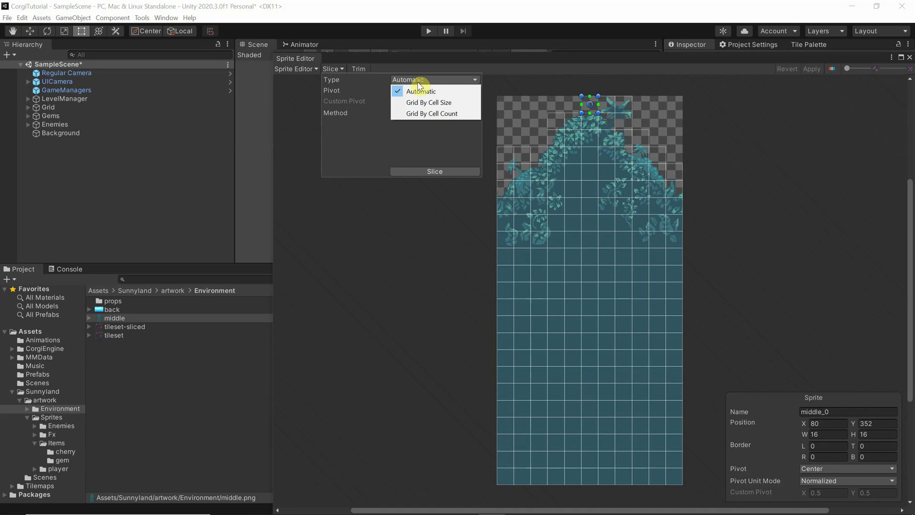
left_click(407, 100)
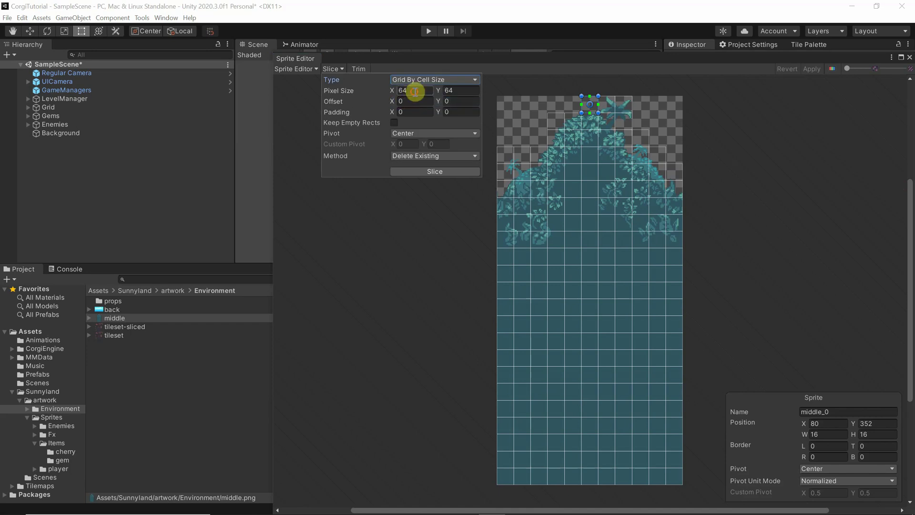
left_click(417, 90)
type("16")
key("Tab")
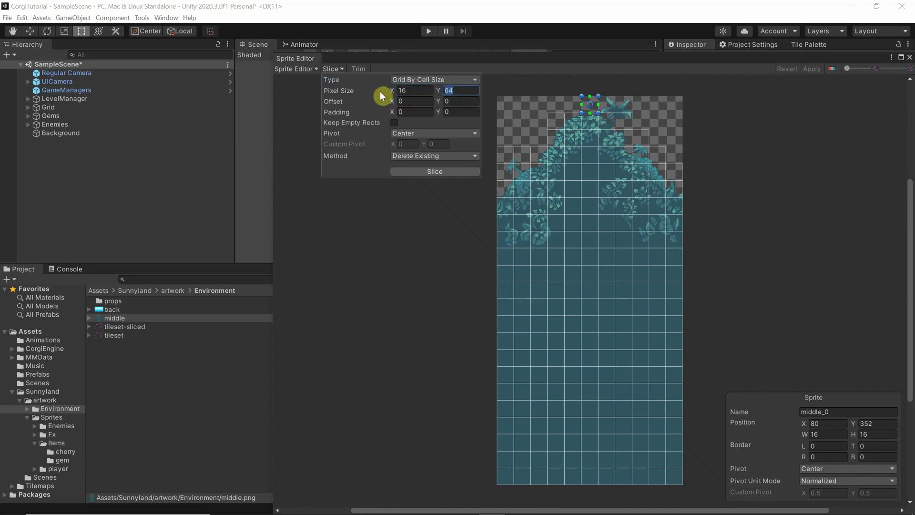
type("16")
left_click(443, 170)
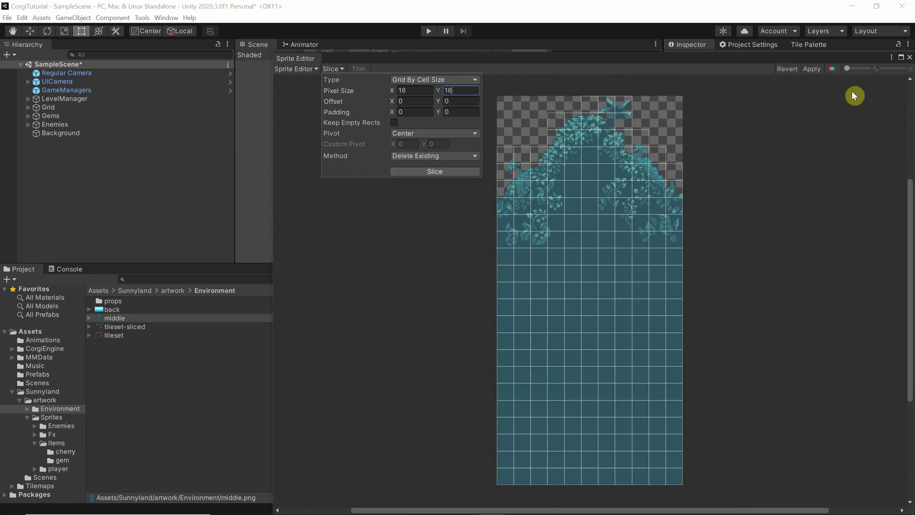
left_click(816, 69)
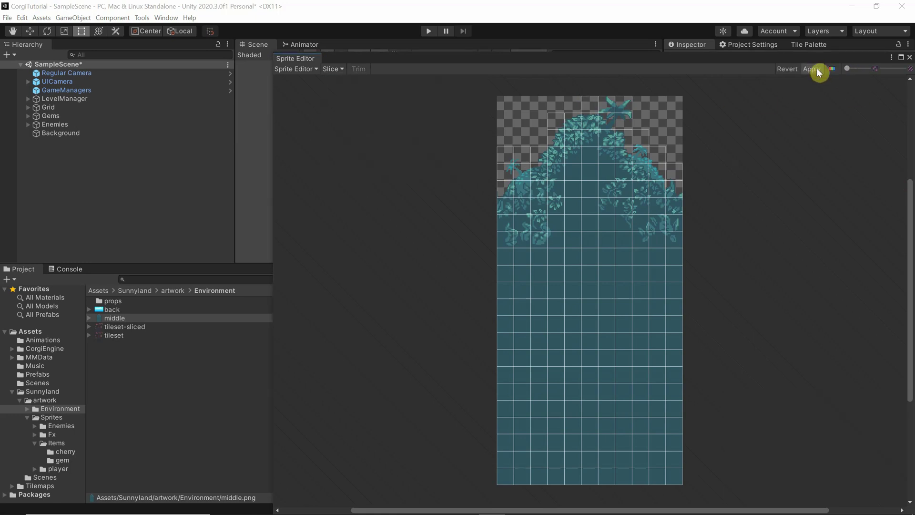
left_click(910, 58)
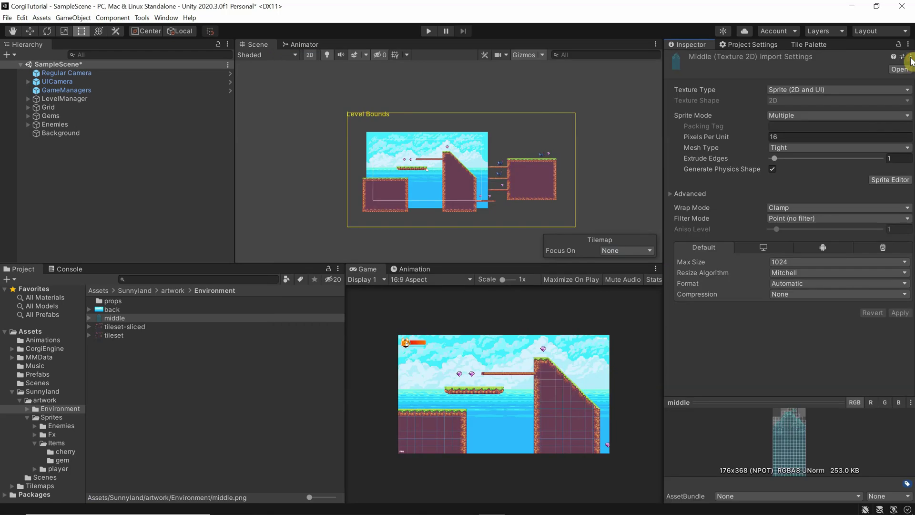
Step: Preview several sliced middle sprites, then bring up the Tile Palette with middle selected
left_click(89, 317)
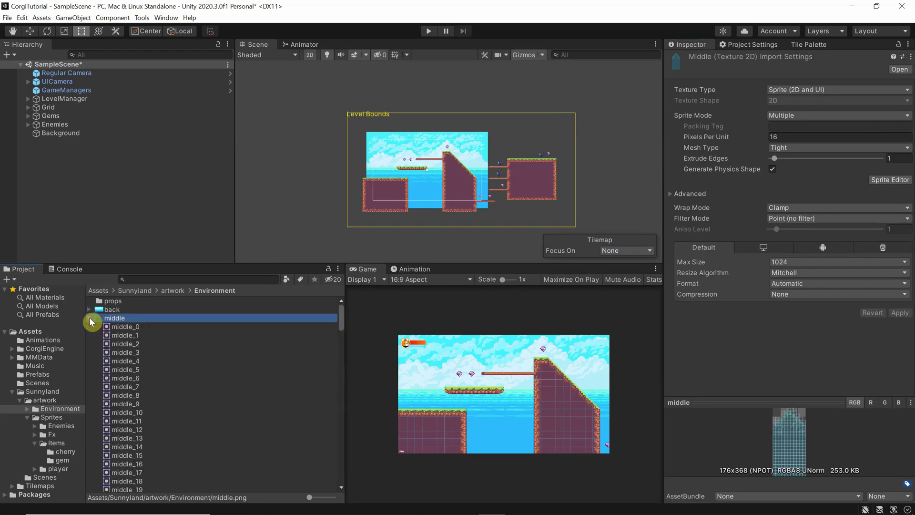
left_click(127, 328)
left_click(127, 335)
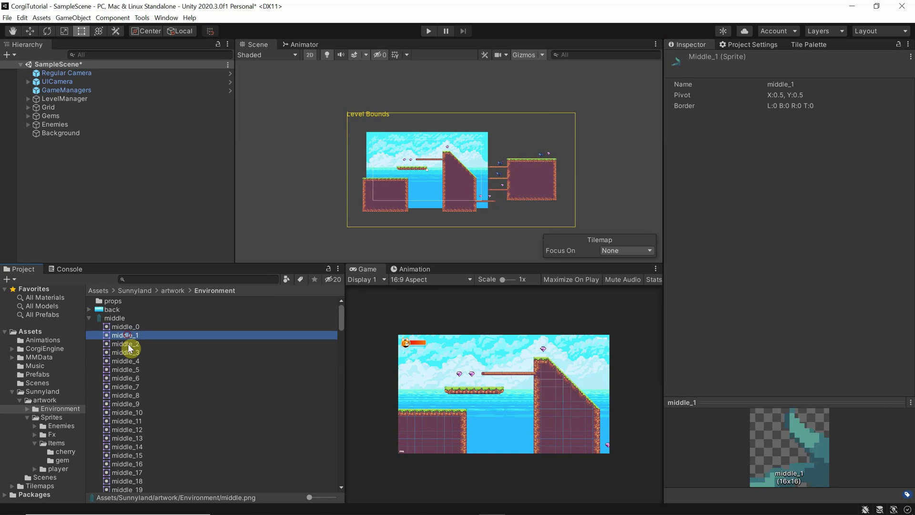
left_click(128, 344)
left_click(129, 359)
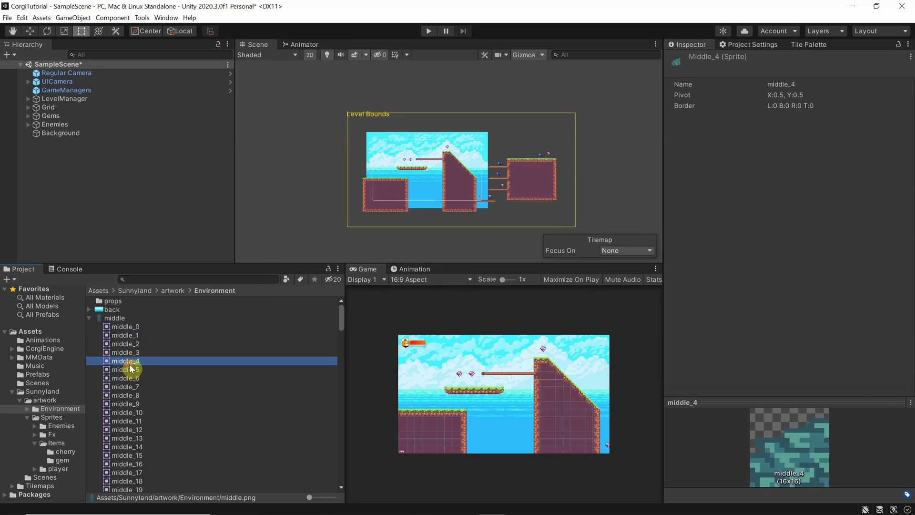
left_click(127, 377)
left_click(125, 387)
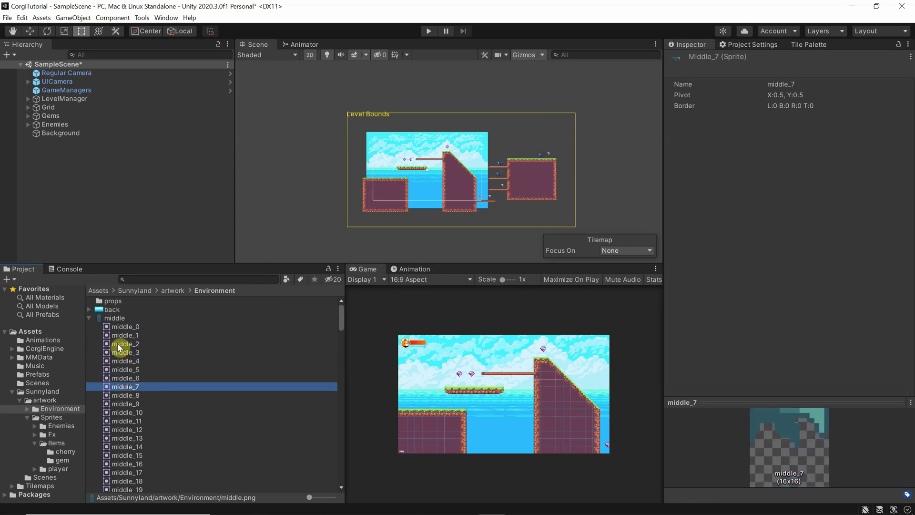
left_click(90, 317)
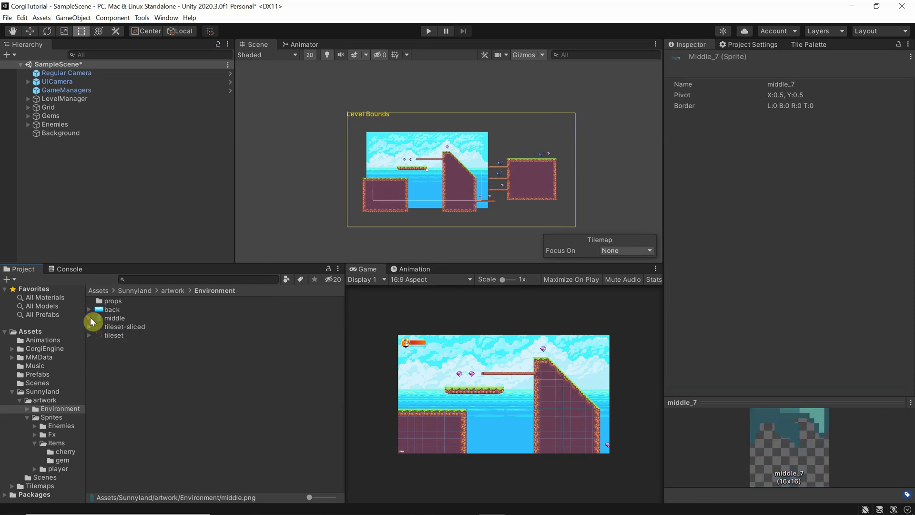
left_click(815, 44)
scroll(753, 344, "down", 4)
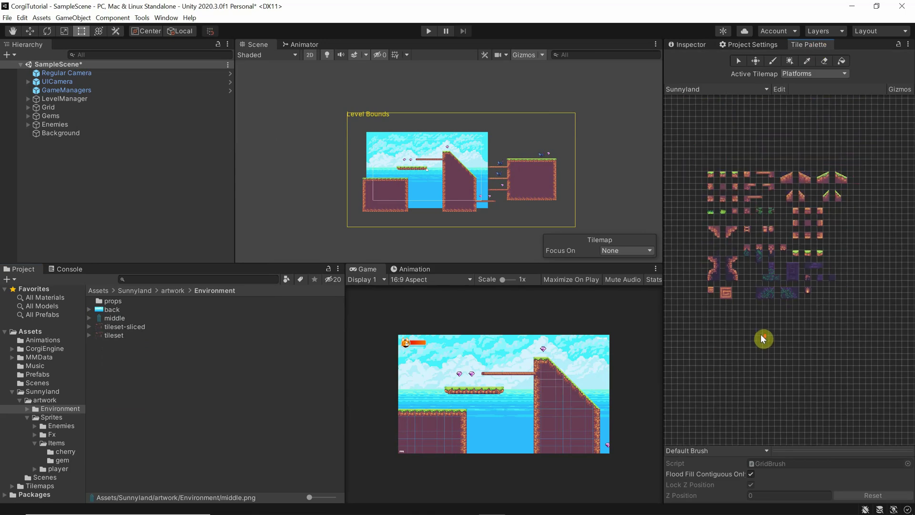
left_click(111, 318)
Step: Drag the middle sprites into the Sunnyland palette, saving generated tiles in Assets/Tilemaps/Sunnyland
left_click_drag(110, 319, 716, 245)
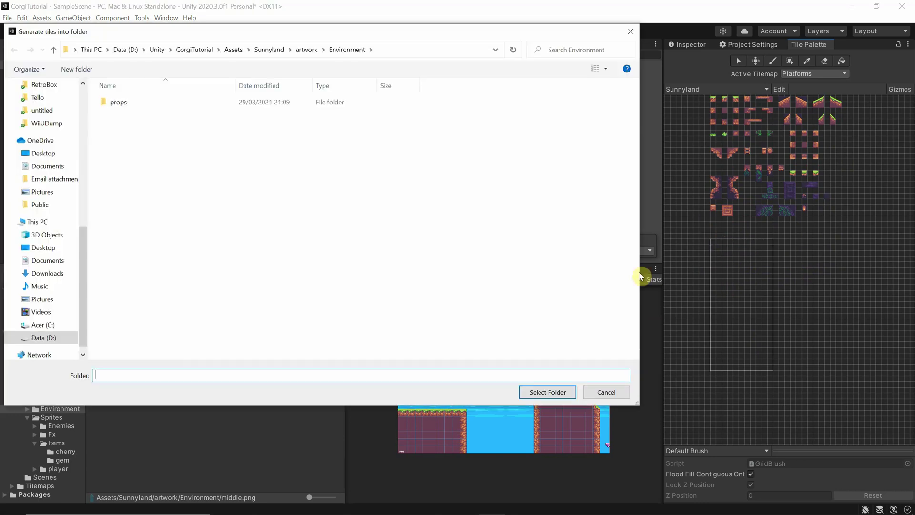
left_click(235, 50)
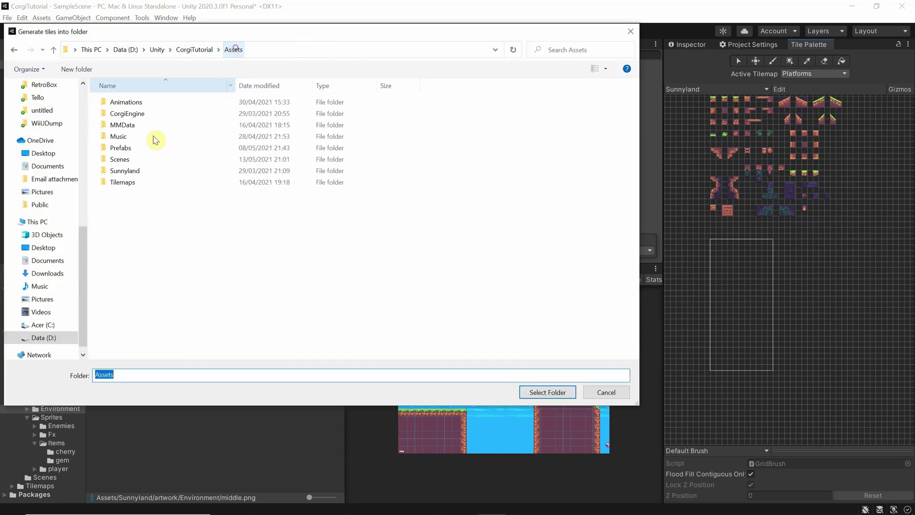
double_click(125, 183)
left_click(123, 103)
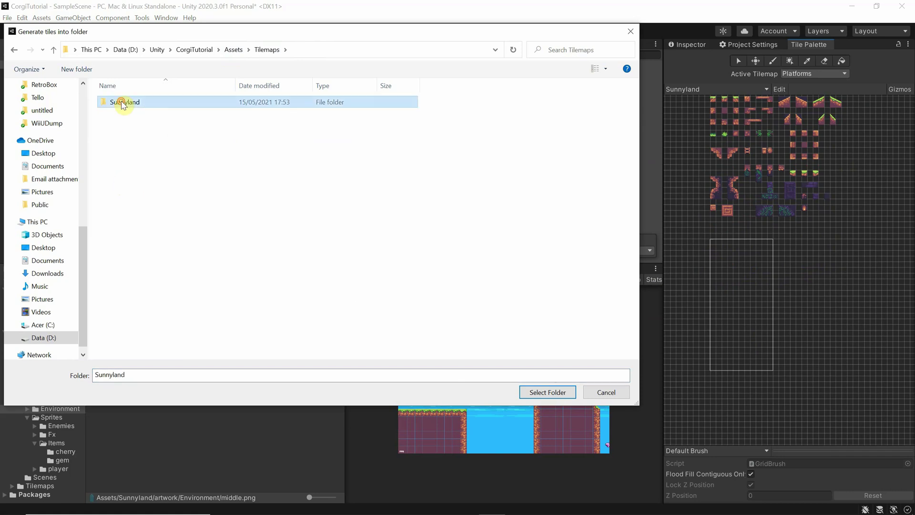
double_click(123, 103)
left_click(548, 392)
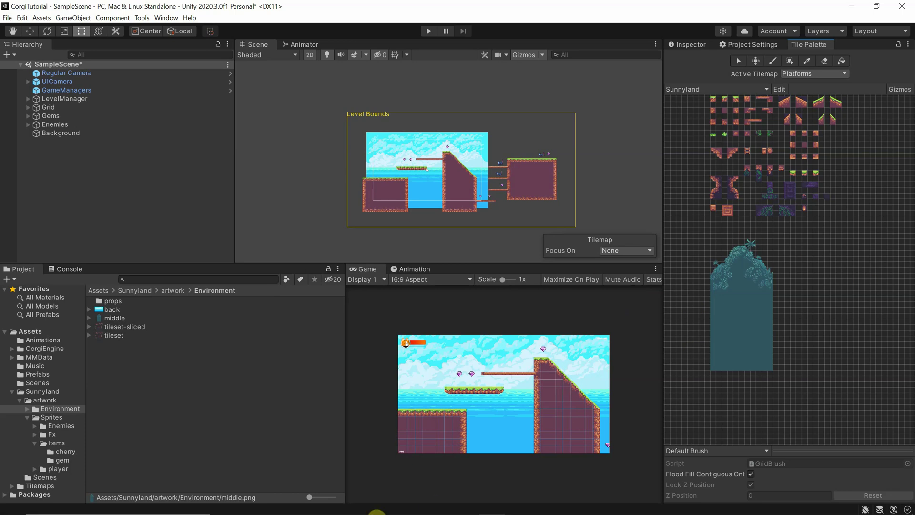
Step: Expand Grid and inspect the Platforms and OneWayPlatforms tilemaps' components
mouse_move(517, 505)
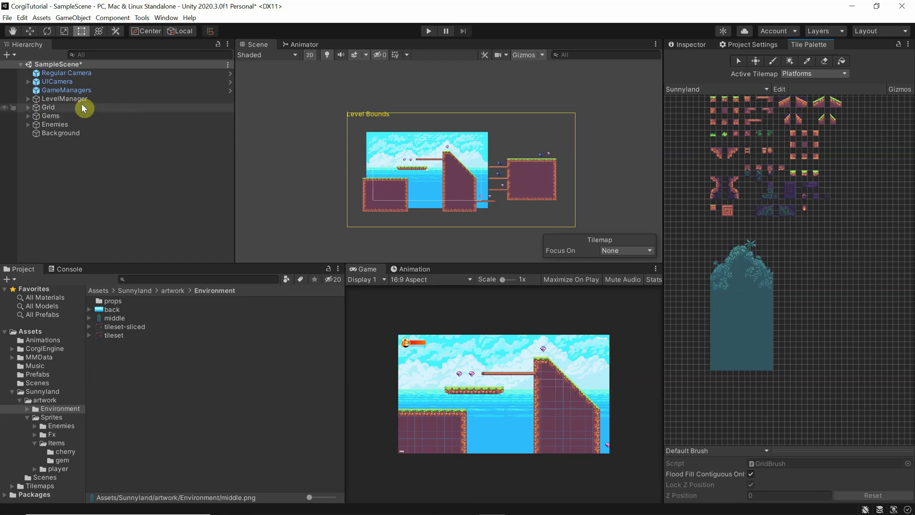
left_click(28, 108)
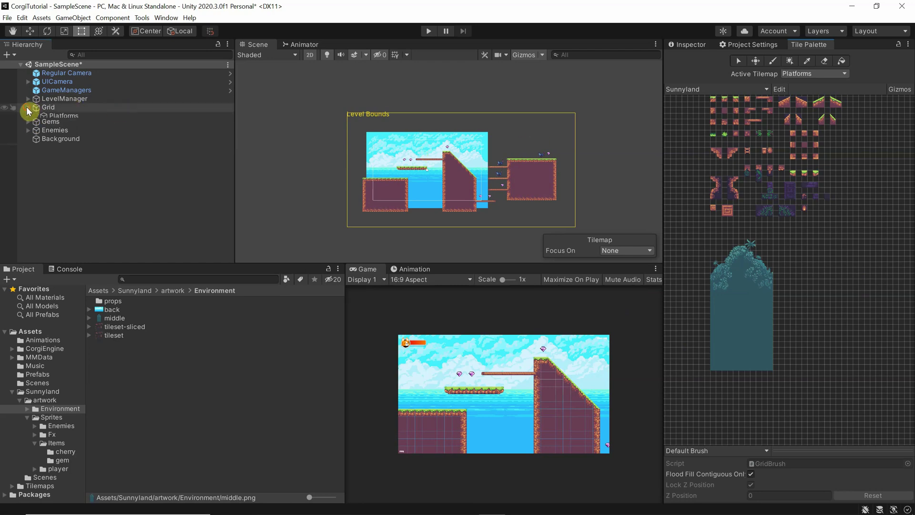
left_click(68, 119)
left_click(70, 125)
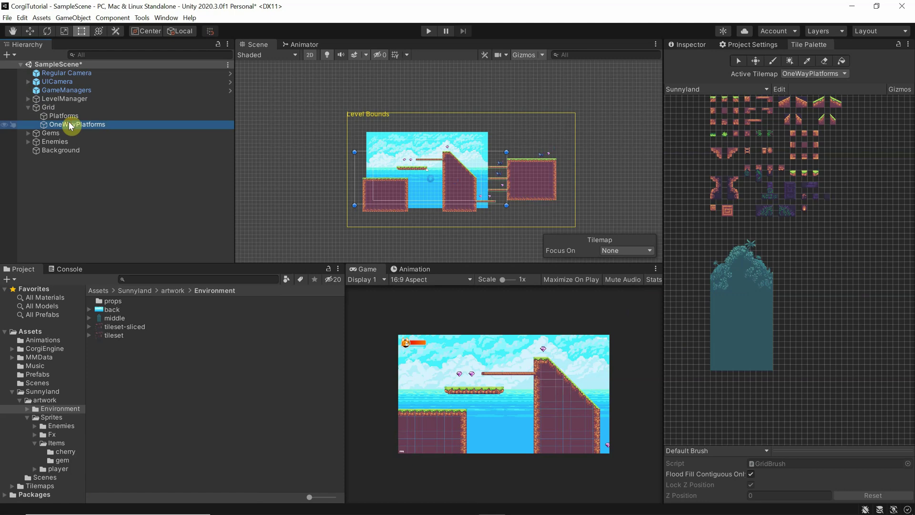
left_click(692, 46)
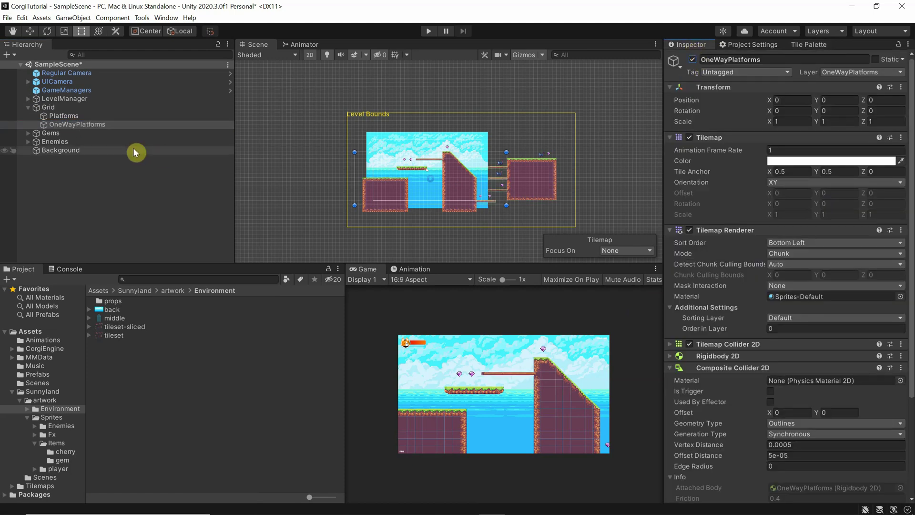
Step: Hide and reshow the Platforms tilemap to see its tiles, then begin adding a tilemap to Grid
left_click(63, 117)
left_click(692, 60)
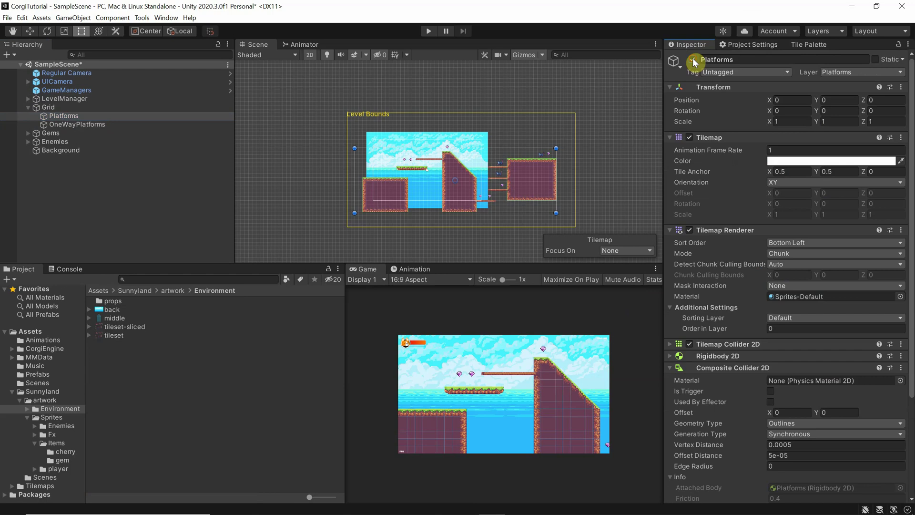
left_click(692, 60)
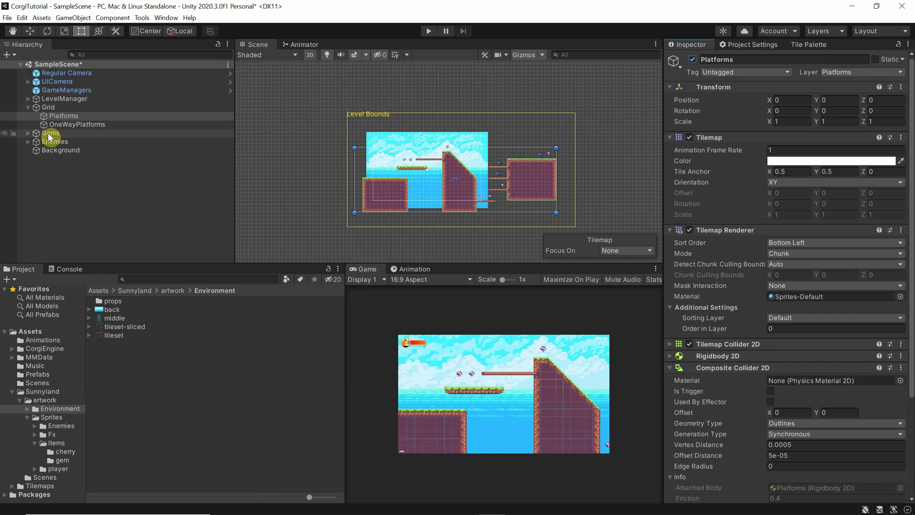
right_click(49, 109)
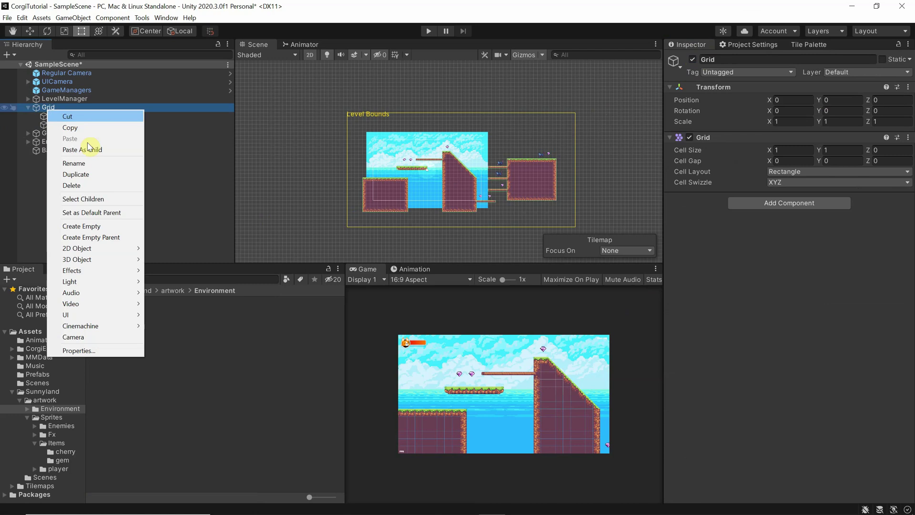
Step: Add a new rectangular tilemap under Grid and name it Middleground
mouse_move(105, 250)
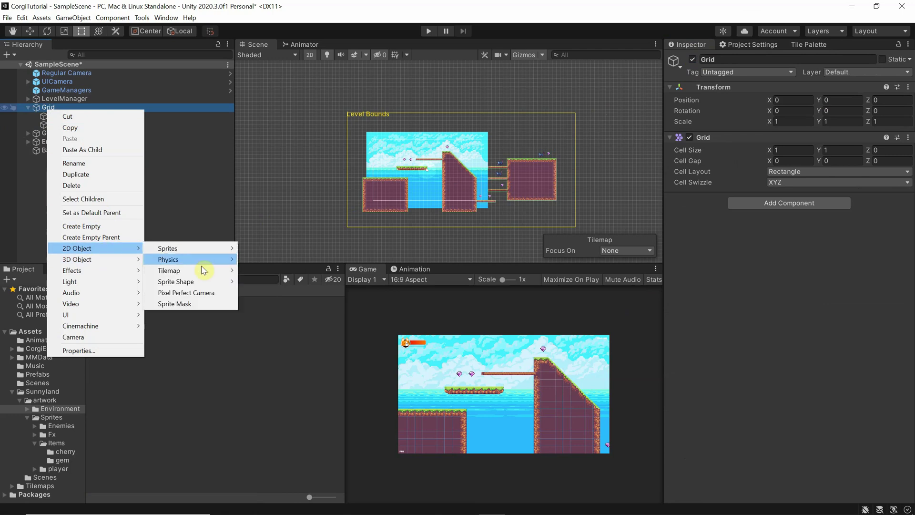
mouse_move(197, 272)
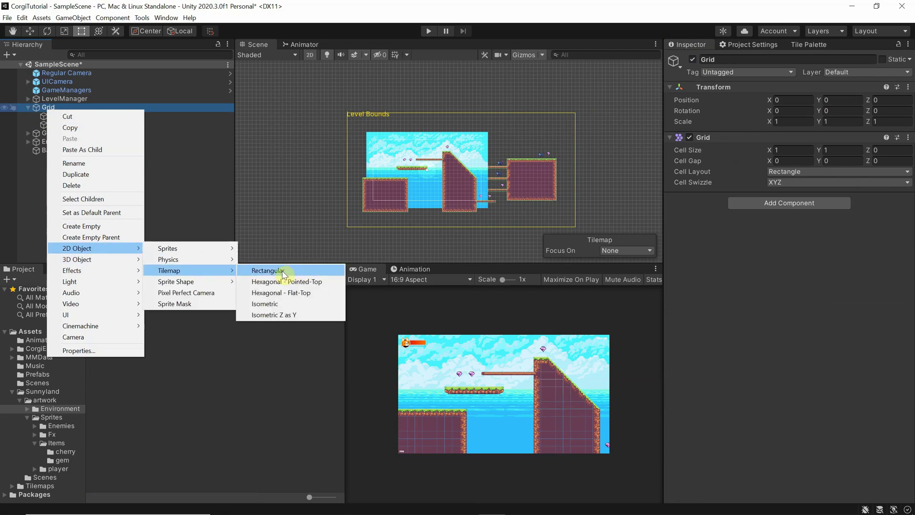
left_click(284, 271)
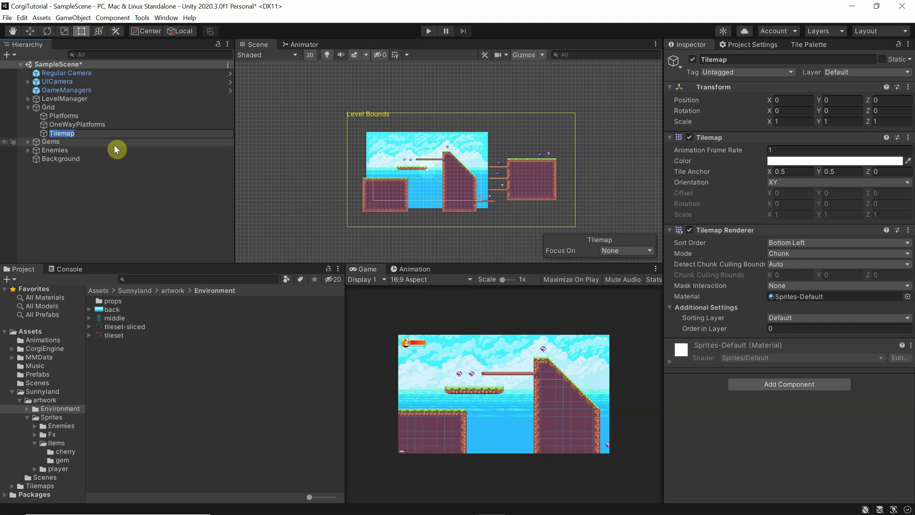
type("Middleground")
key("Return")
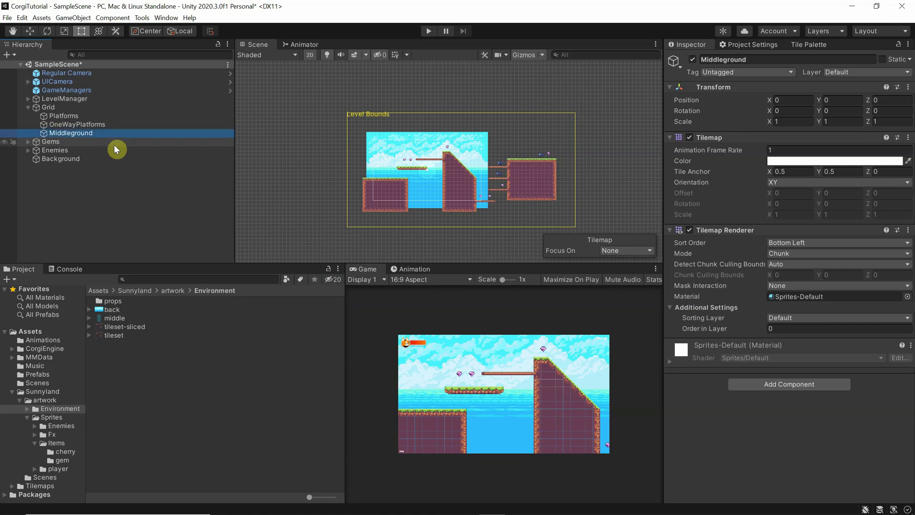
left_click(67, 131)
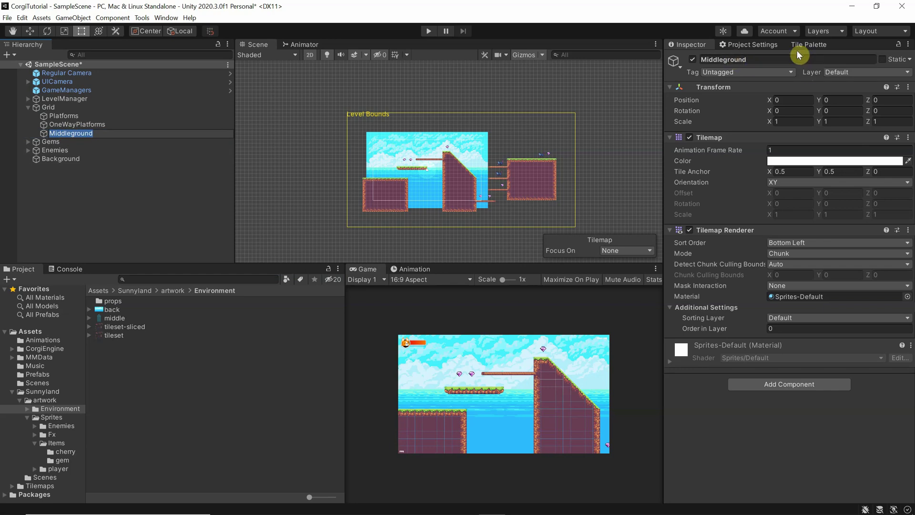
Step: In the Tile Palette, make Middleground the active tilemap and pick the tall jungle tree tile
left_click(814, 44)
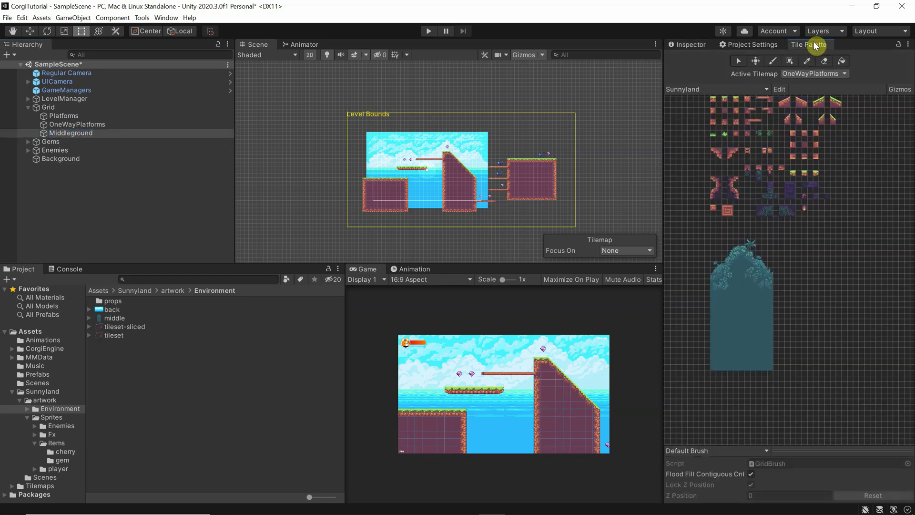
left_click(813, 74)
left_click(813, 84)
mouse_move(772, 367)
left_mouse_down()
mouse_move(745, 331)
mouse_move(714, 243)
left_mouse_up()
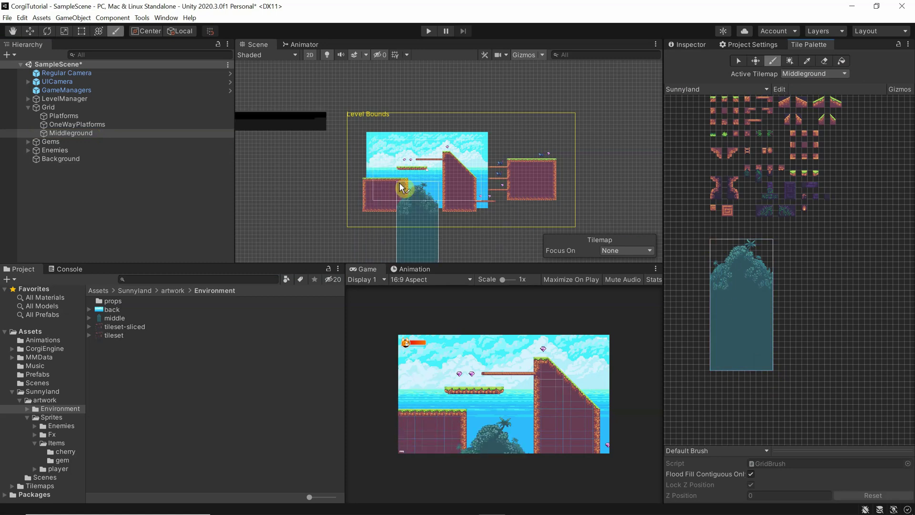
Step: Paint tree tiles along the level's left side and stamp more trees toward the right end
scroll(352, 166, "up", 1)
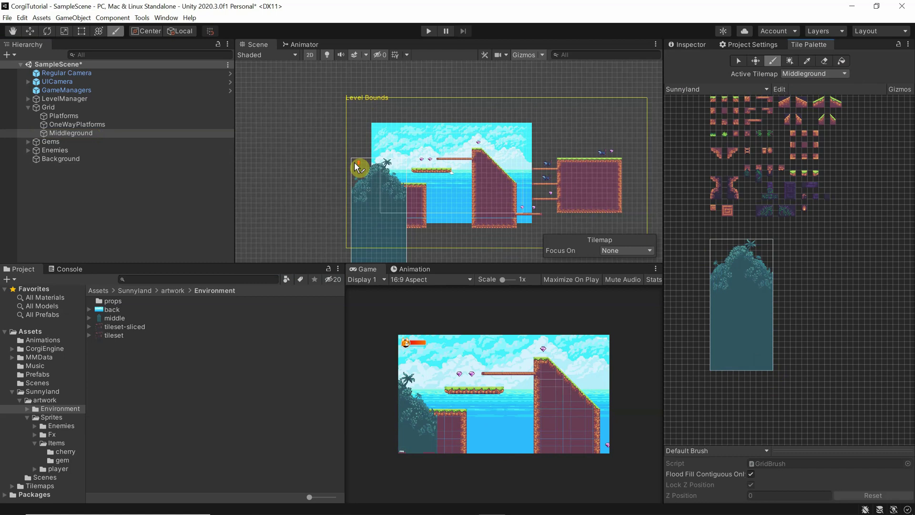
scroll(322, 176, "up", 1)
mouse_move(323, 175)
middle_mouse_down()
mouse_move(276, 107)
mouse_move(262, 153)
middle_mouse_up()
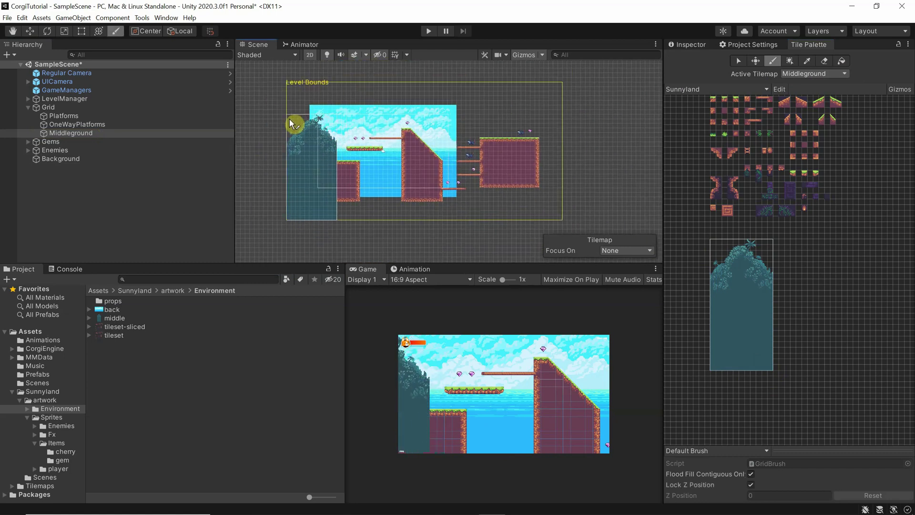
left_click_drag(292, 122, 431, 123)
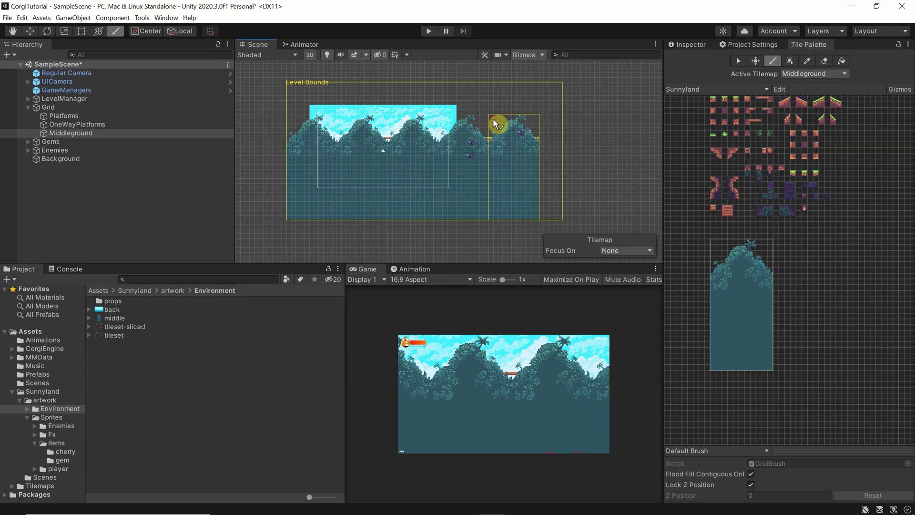
left_click(496, 123)
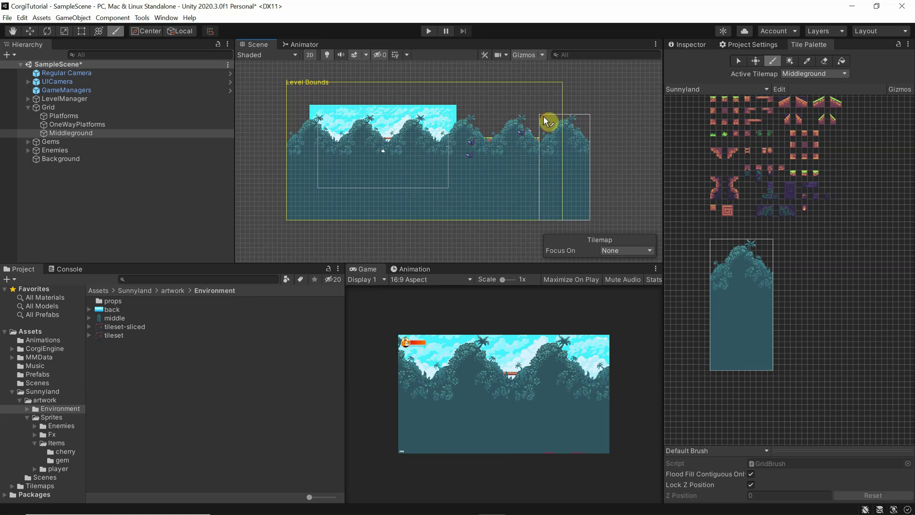
left_click(548, 121)
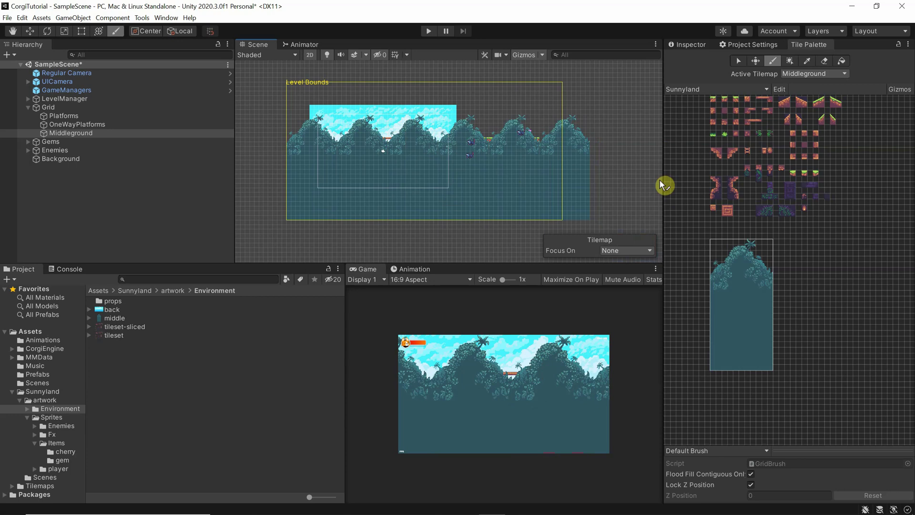
Step: Select the Middleground tilemap and set its Layer to Background
left_click(838, 255)
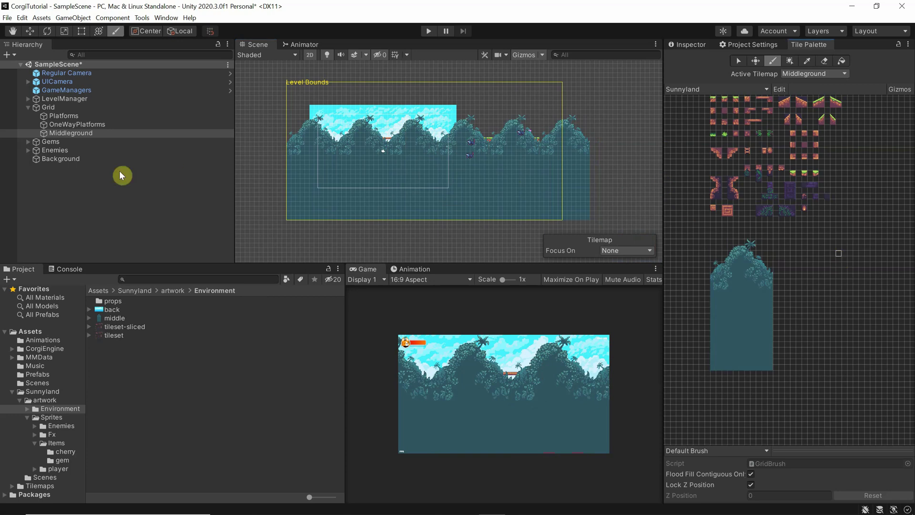
left_click(374, 169)
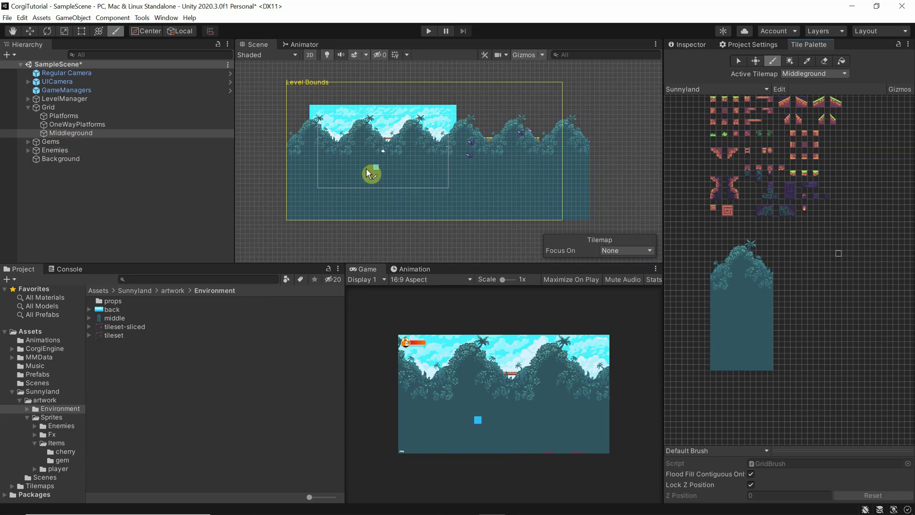
left_click(62, 133)
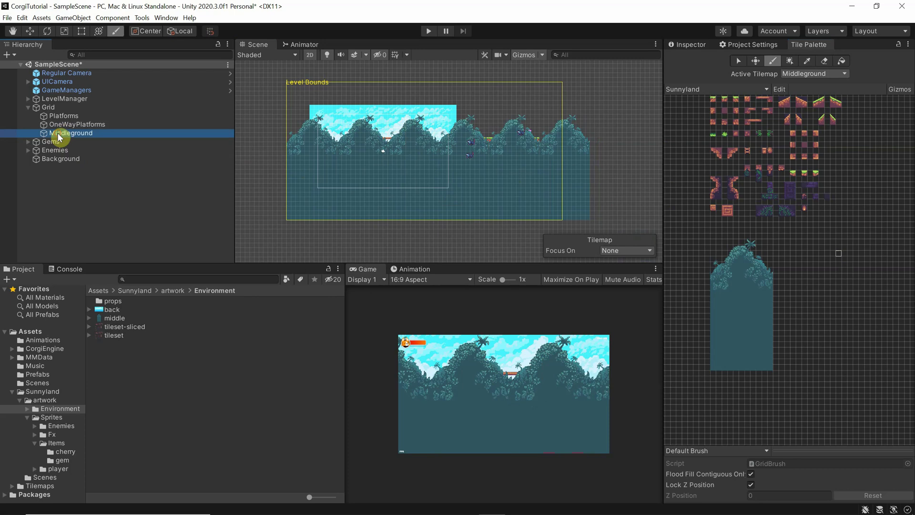
left_click(689, 46)
left_click(865, 72)
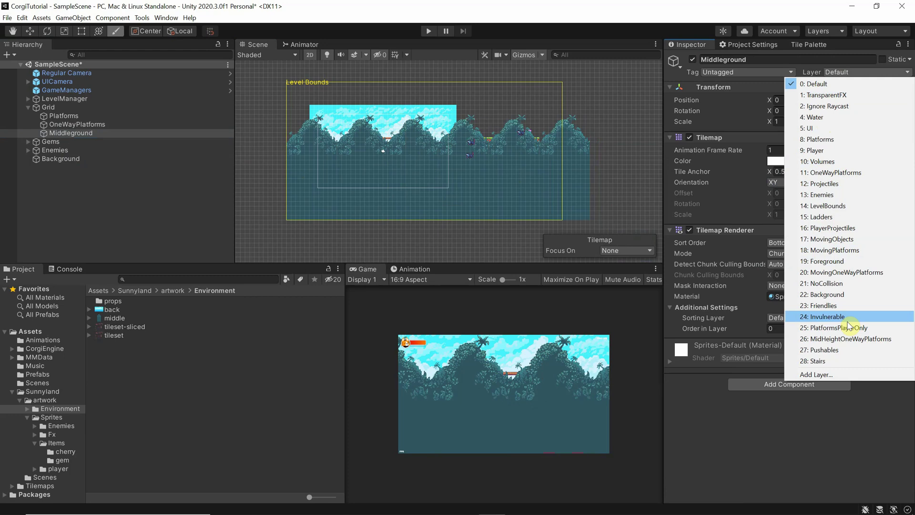
left_click(828, 295)
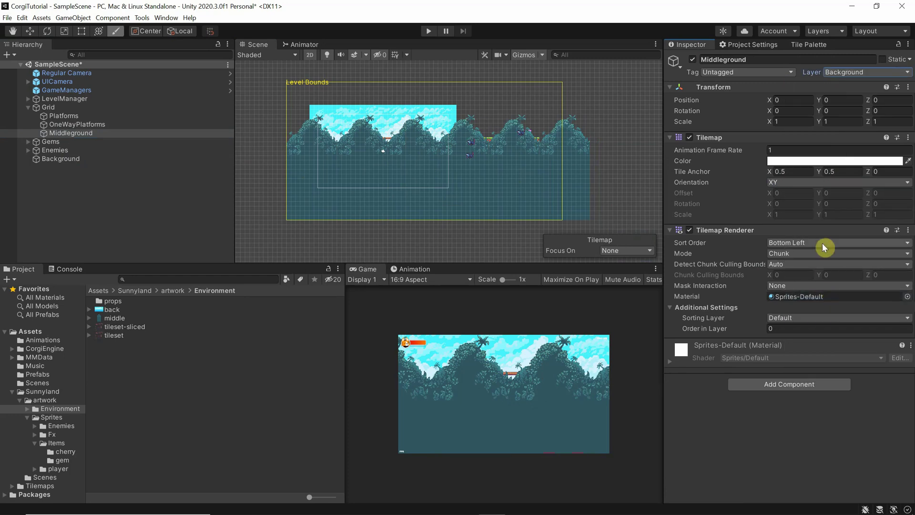
Step: Set Middleground's Sorting Layer to Background with Order in Layer 1
left_click(799, 317)
left_click(799, 329)
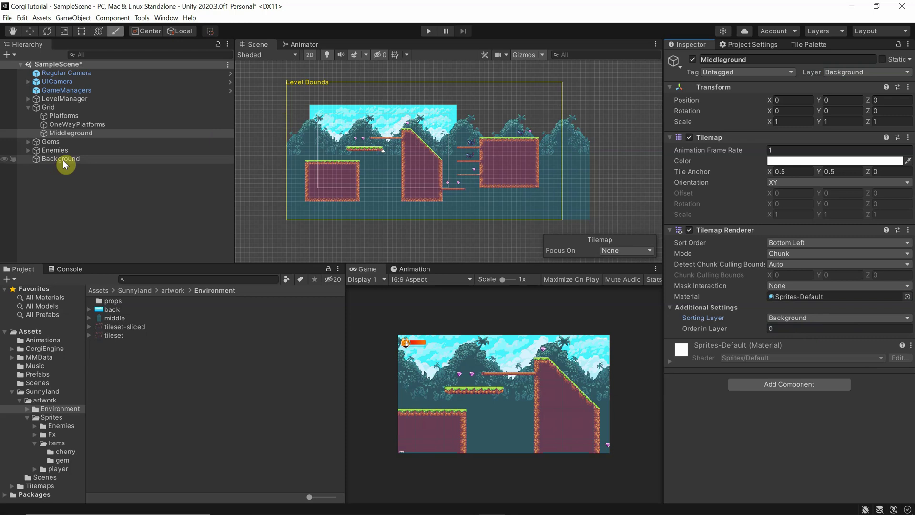
left_click(789, 329)
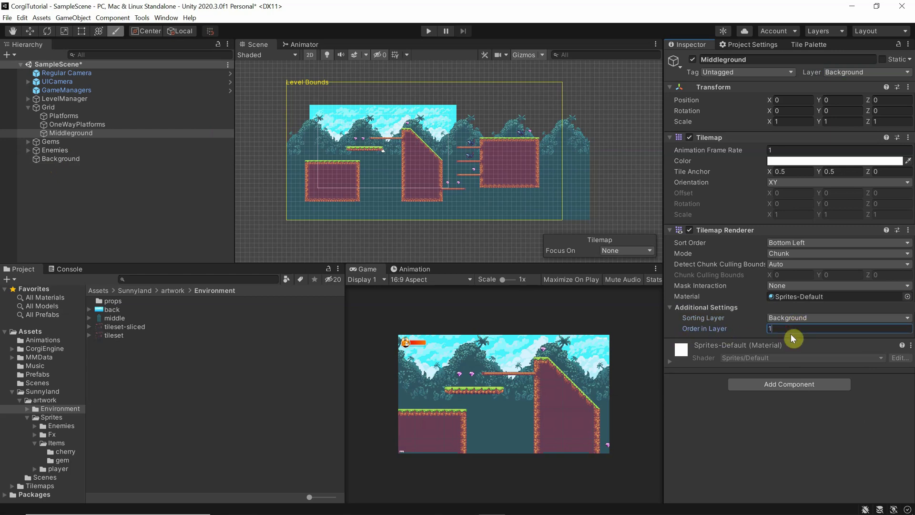
left_click(787, 440)
left_click(67, 157)
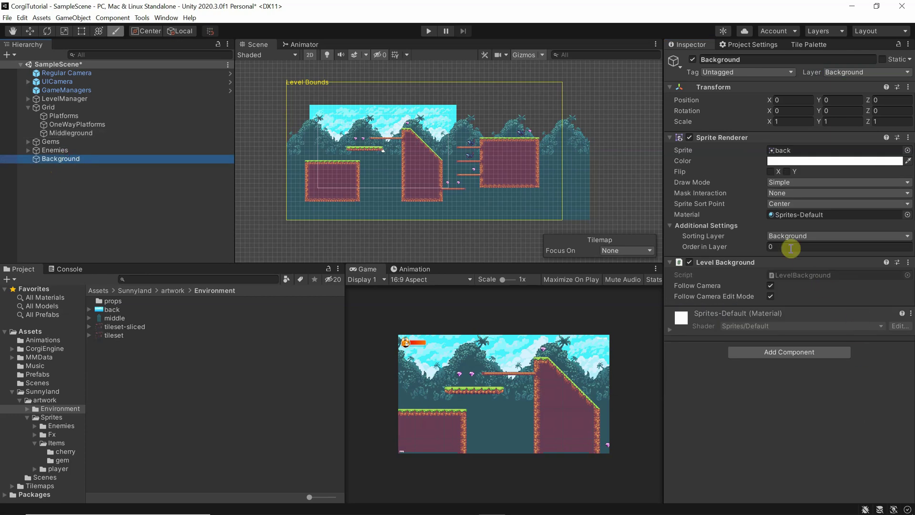
left_click(57, 132)
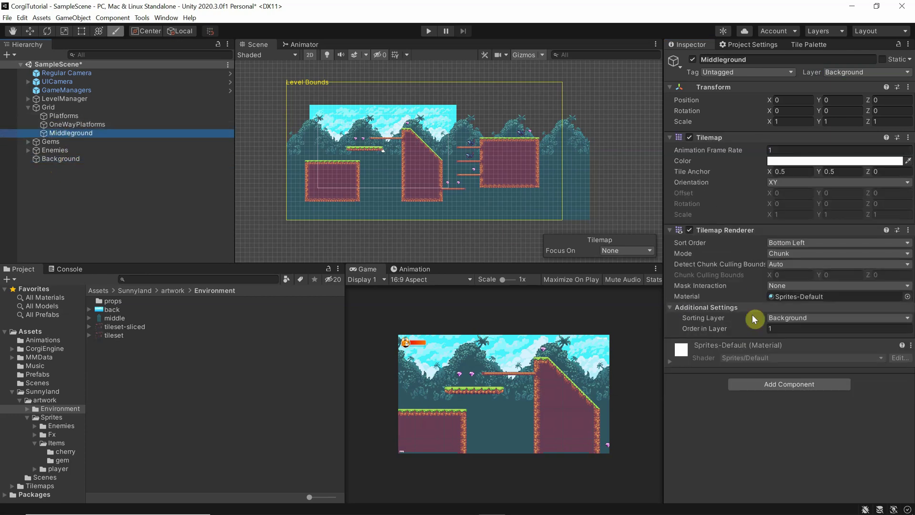
left_click(785, 330)
type("0")
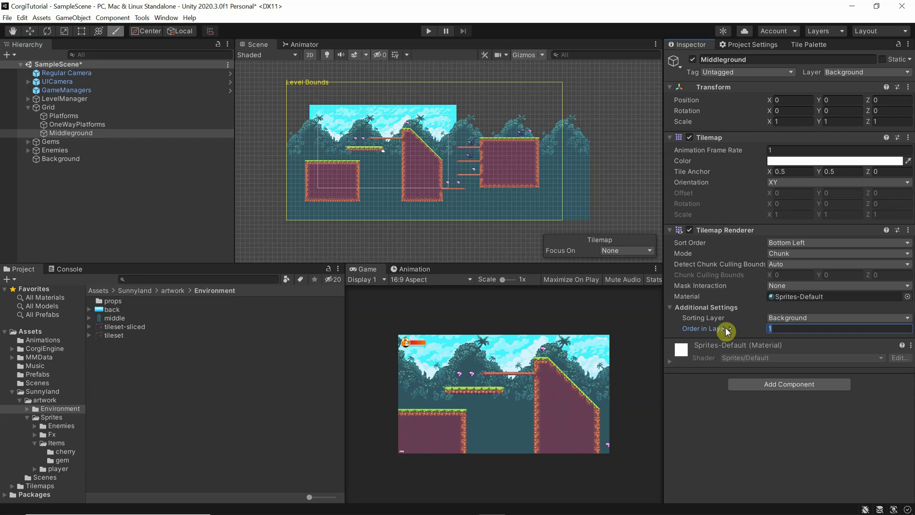
mouse_move(725, 328)
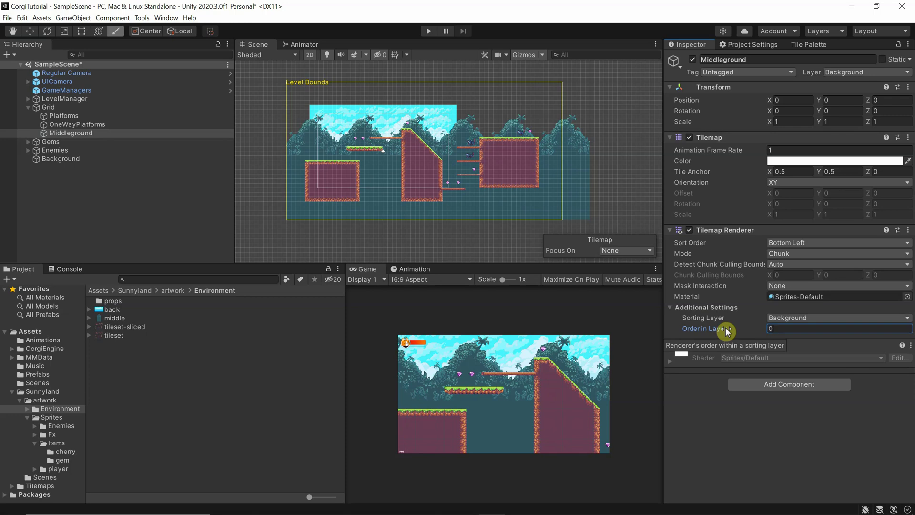
left_click(820, 319)
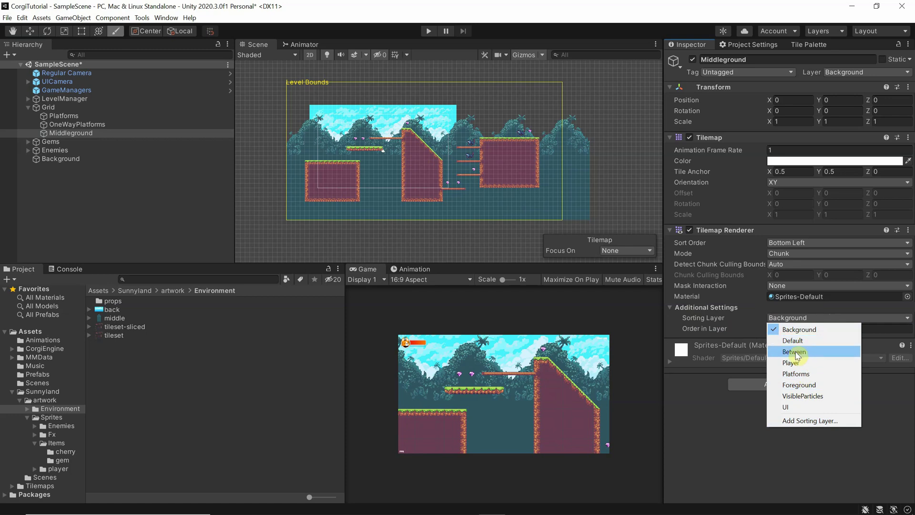
left_click(730, 446)
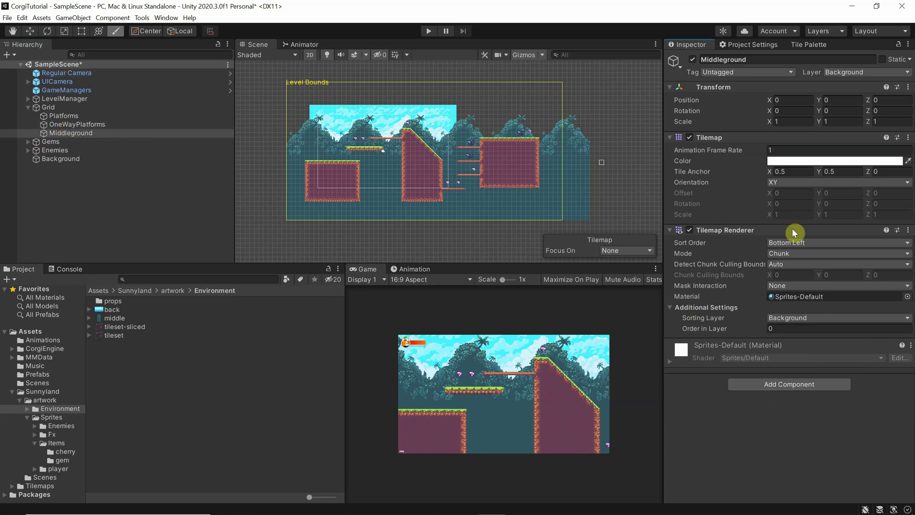
left_click(800, 318)
left_click(739, 324)
left_click(779, 328)
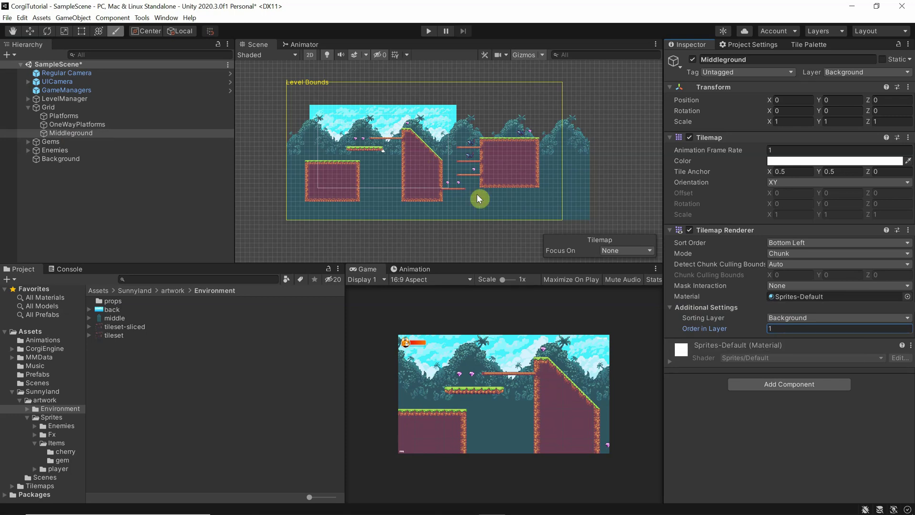
left_click_drag(467, 164, 457, 167)
Step: Add a Parallax Element to Middleground with 0.5 horizontal and vertical speed, then save the scene
left_click(789, 385)
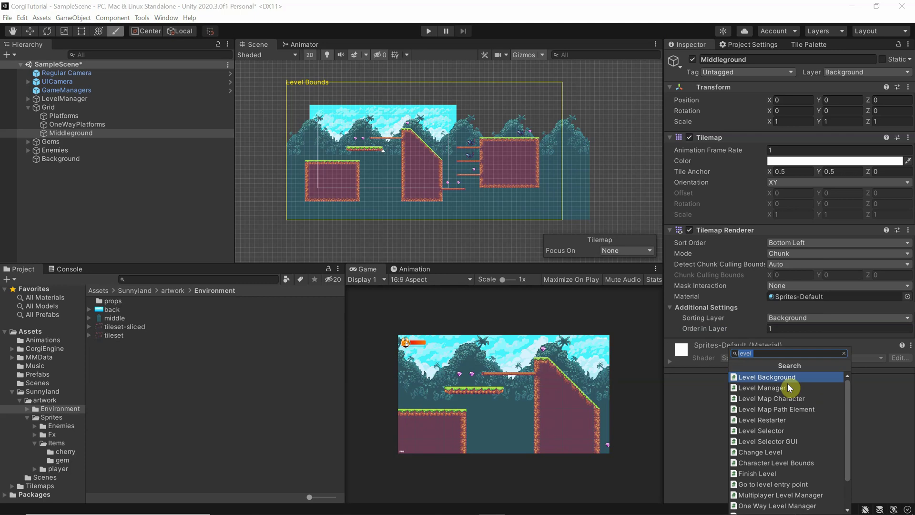
type("par")
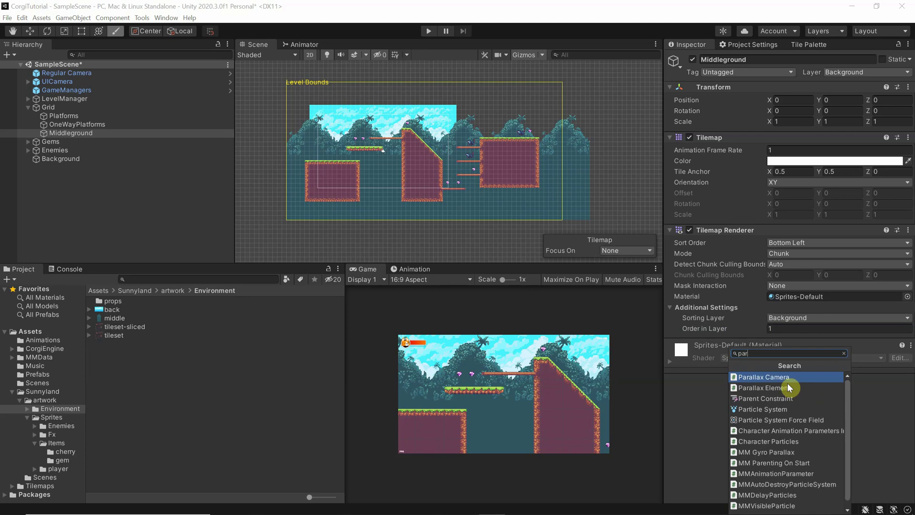
left_click(770, 387)
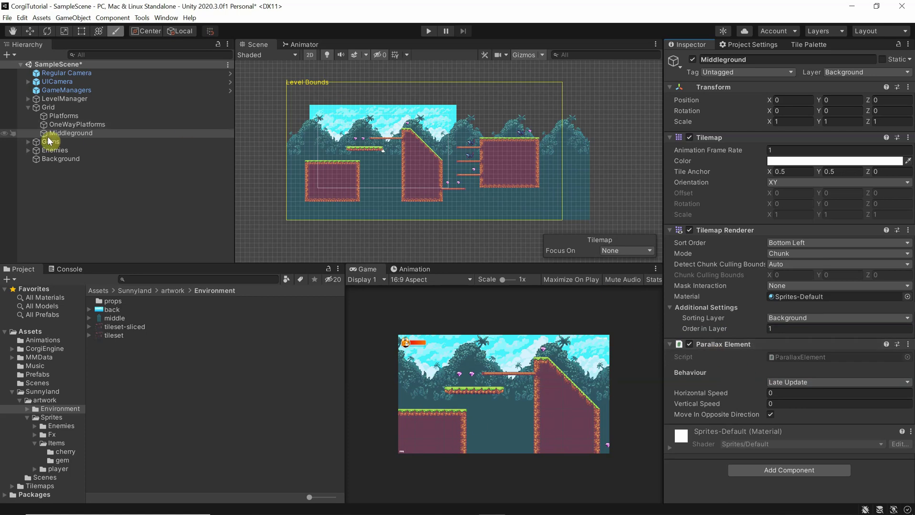
left_click(770, 414)
left_click(770, 393)
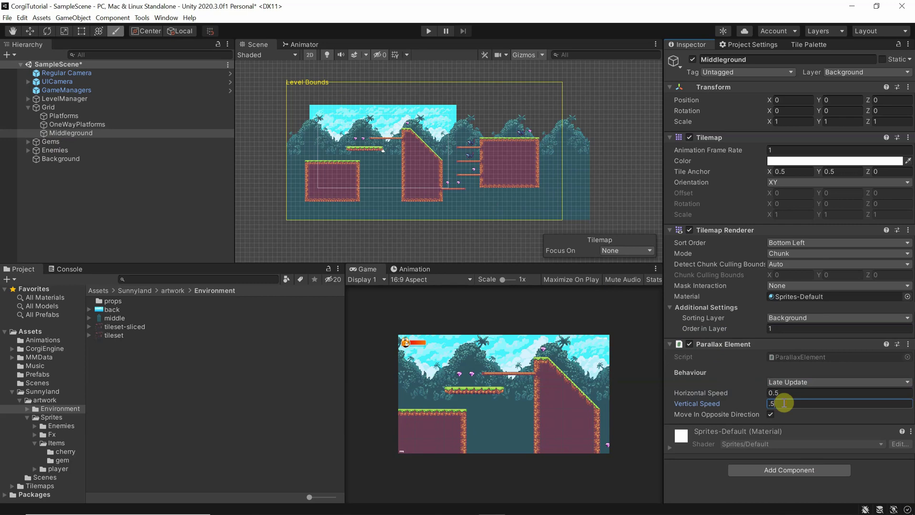
key("Return")
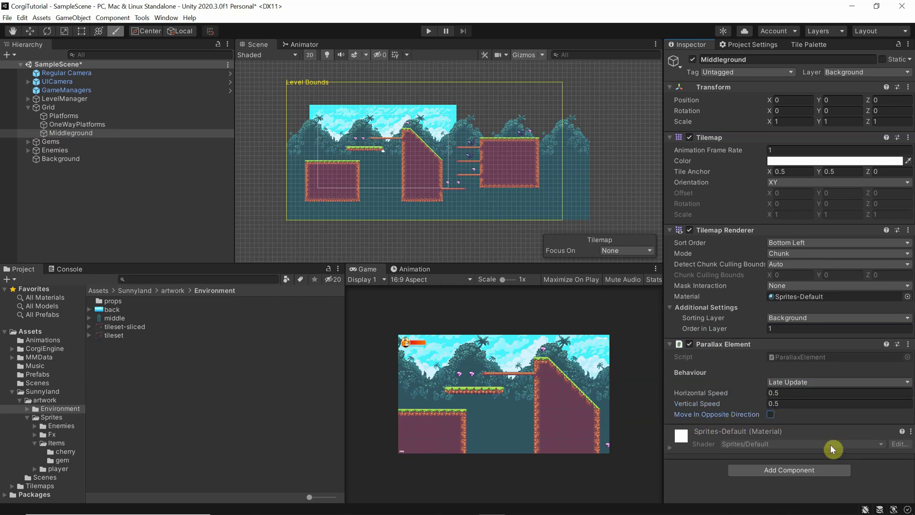
key("ctrl+s")
Step: Play the level, running, jumping and falling the character through it to watch the parallax trees
left_click(429, 31)
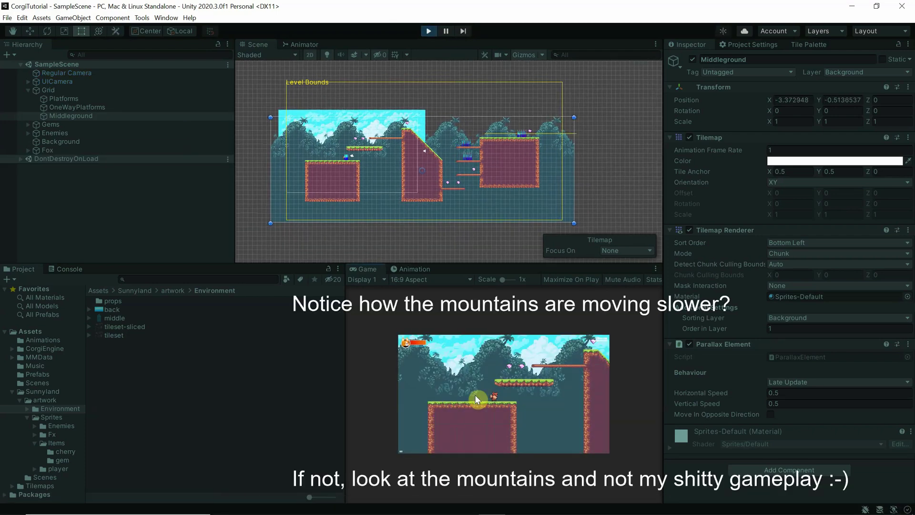
key("Right")
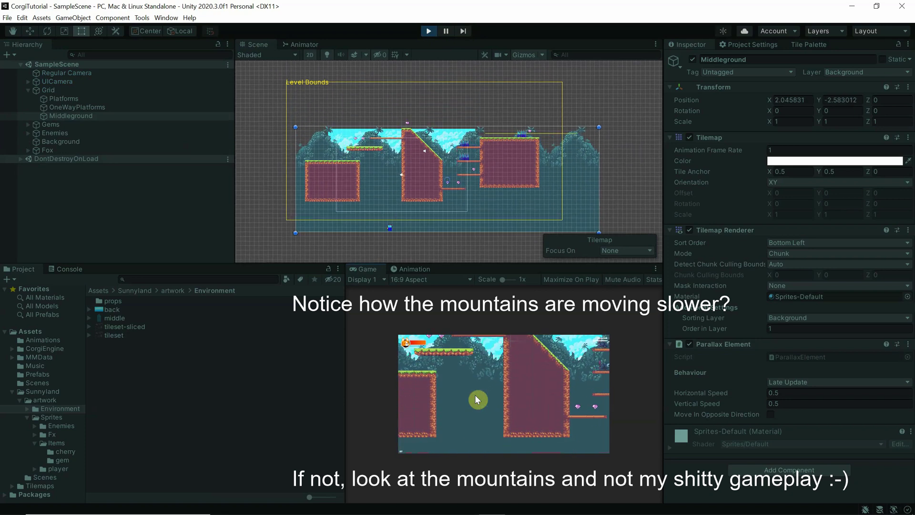
key("Left")
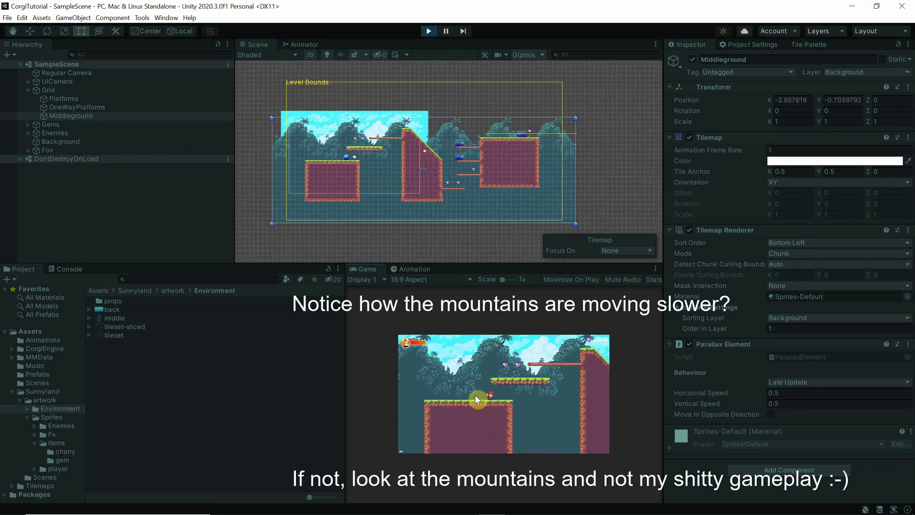
key("Right")
key("space")
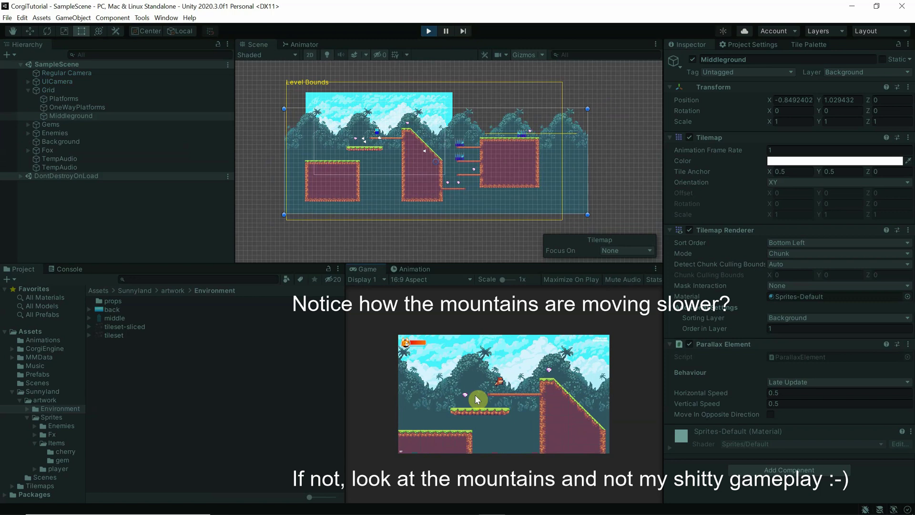
key("Right")
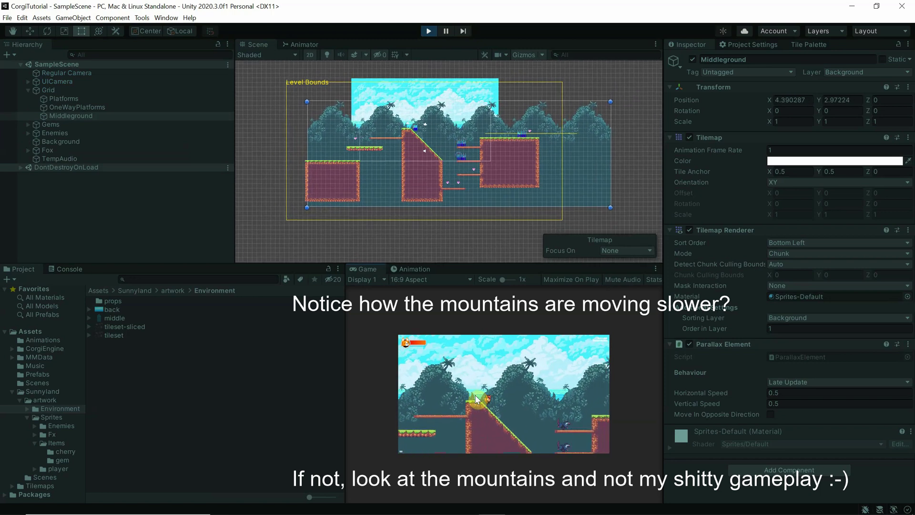
key("Right")
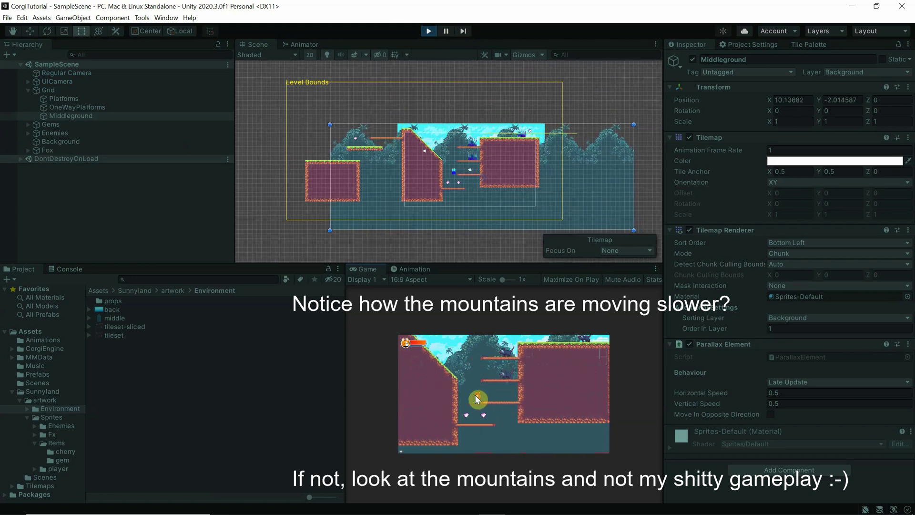
key("Right")
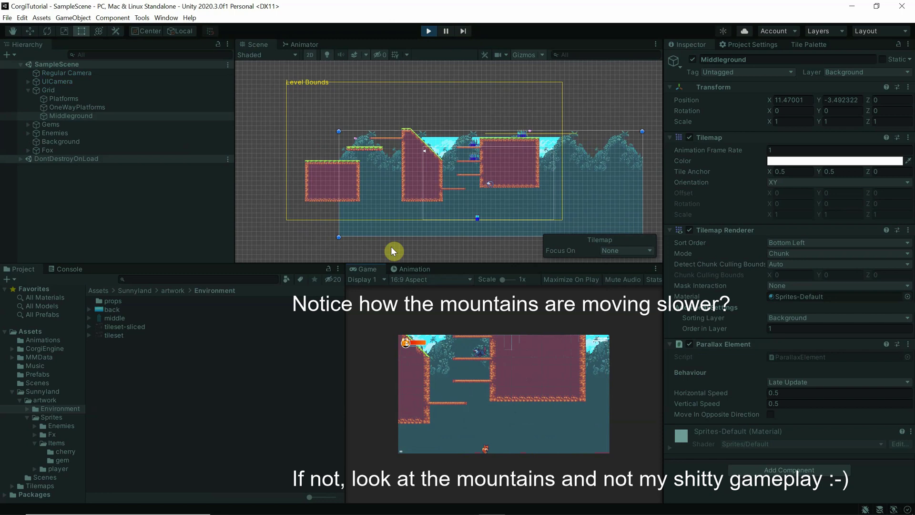
key("Left")
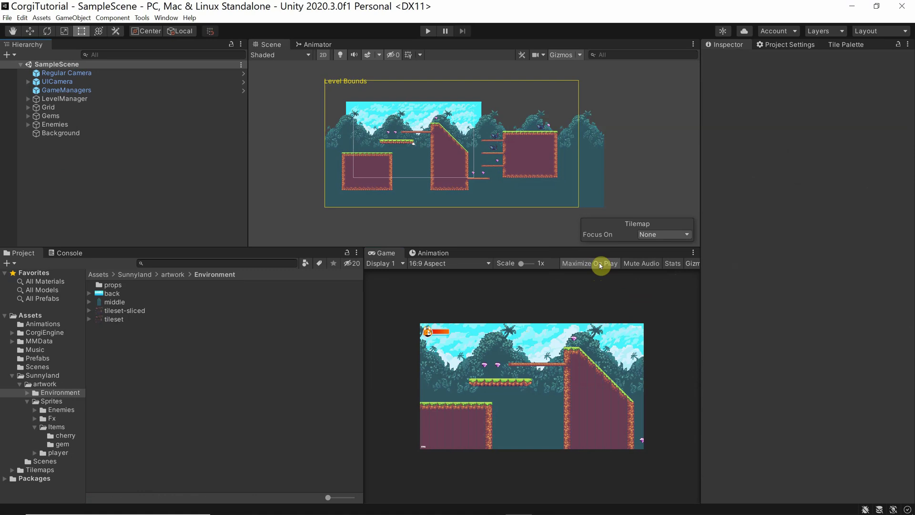
left_click(429, 33)
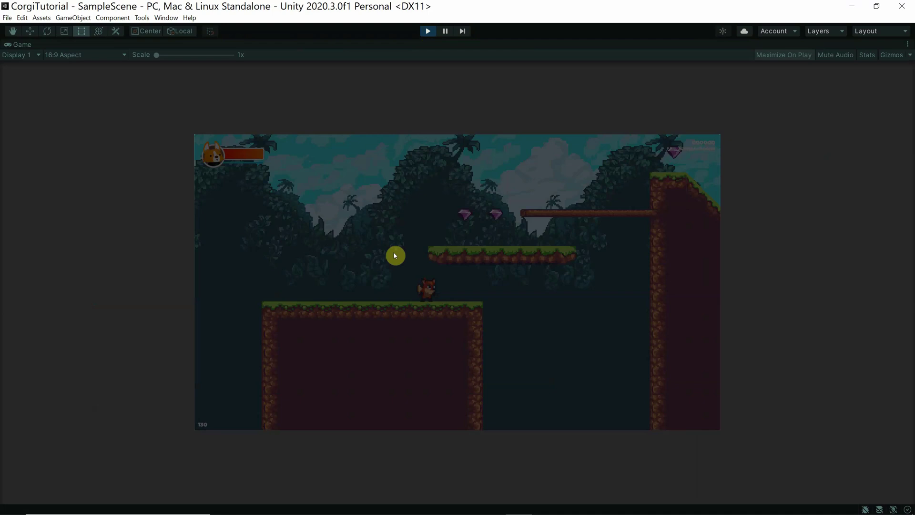
key("Left")
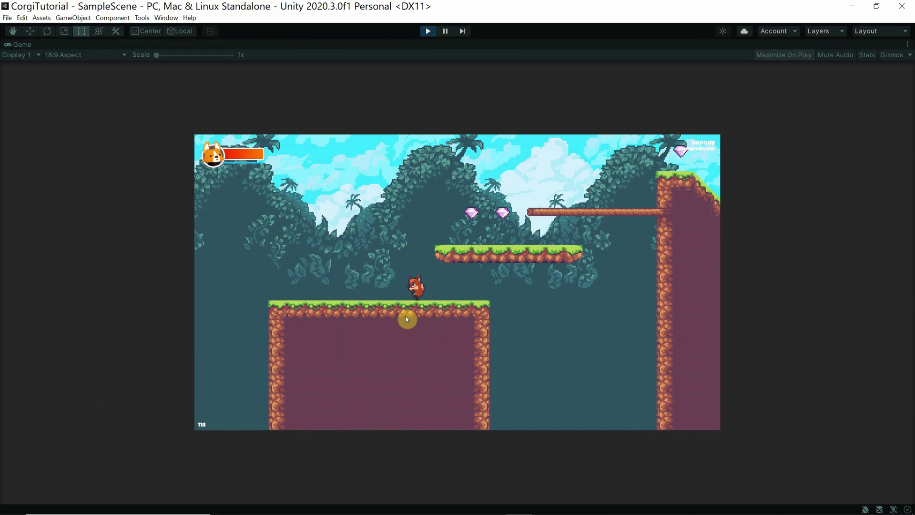
key("space")
key("Right")
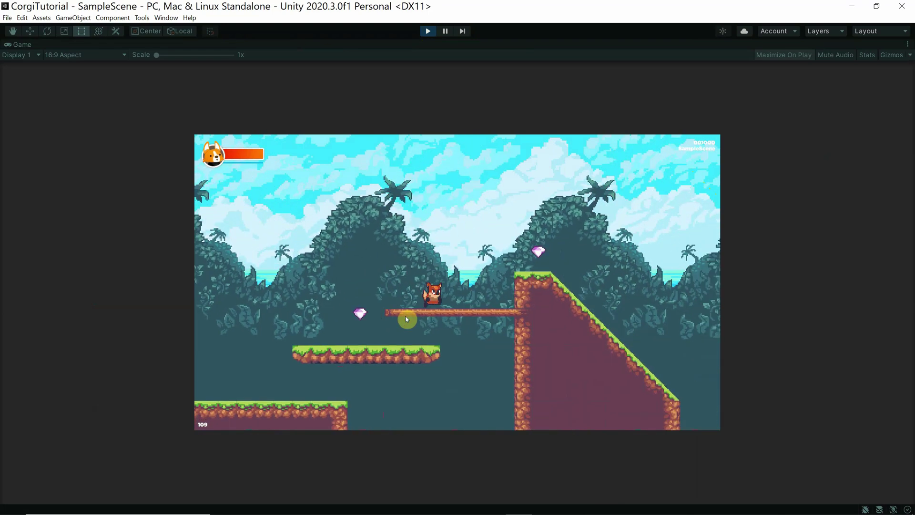
key("space")
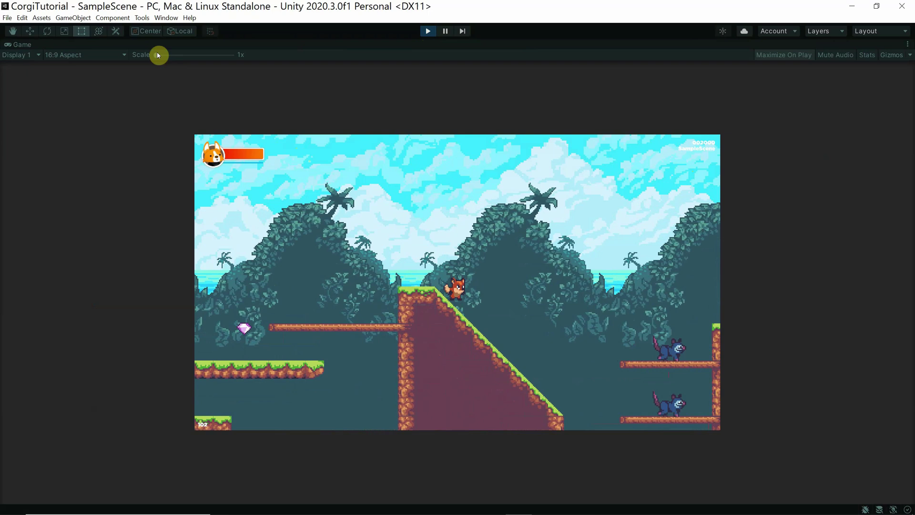
left_click_drag(158, 56, 197, 55)
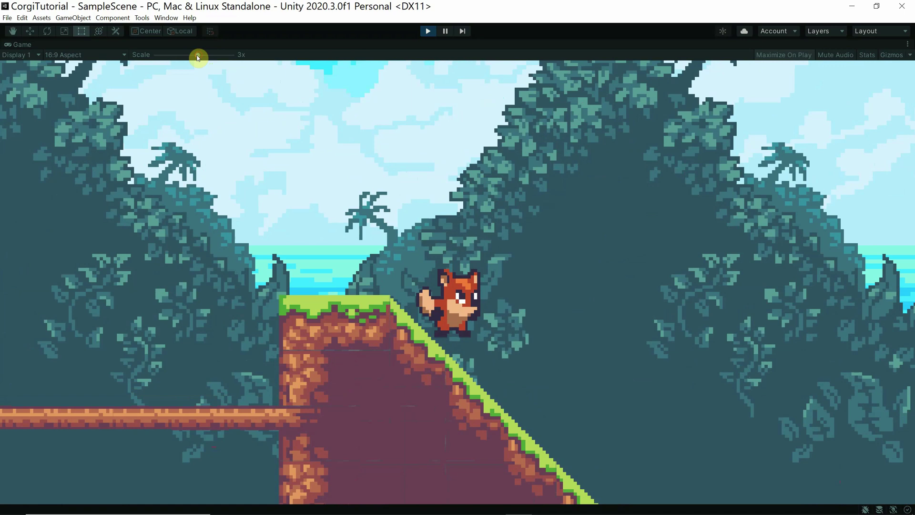
left_click_drag(198, 56, 159, 57)
left_click(428, 31)
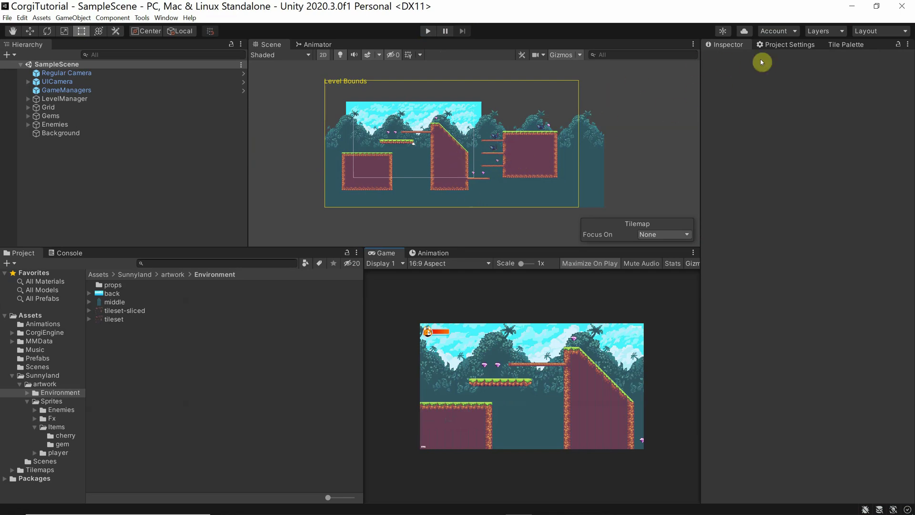
Step: On the Quality settings page, widen the panel and set Anti Aliasing to Disabled
left_click(782, 47)
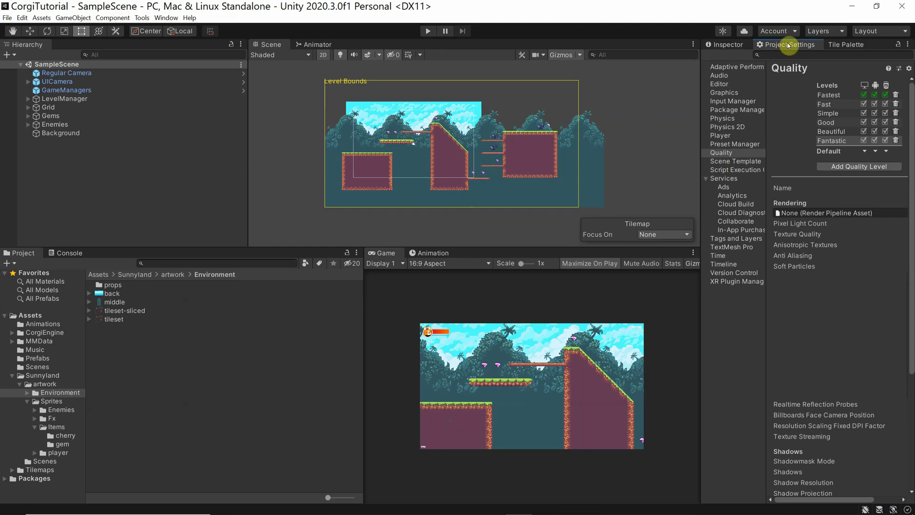
left_click(22, 17)
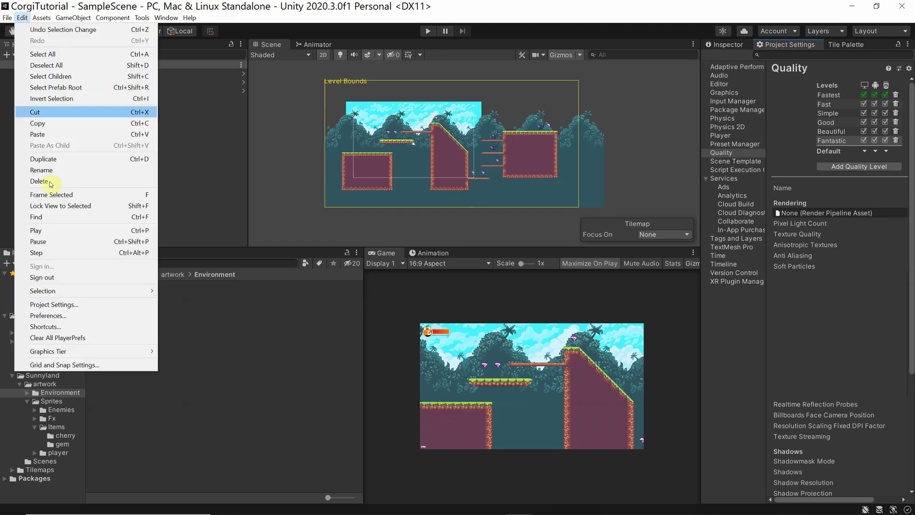
left_click(789, 43)
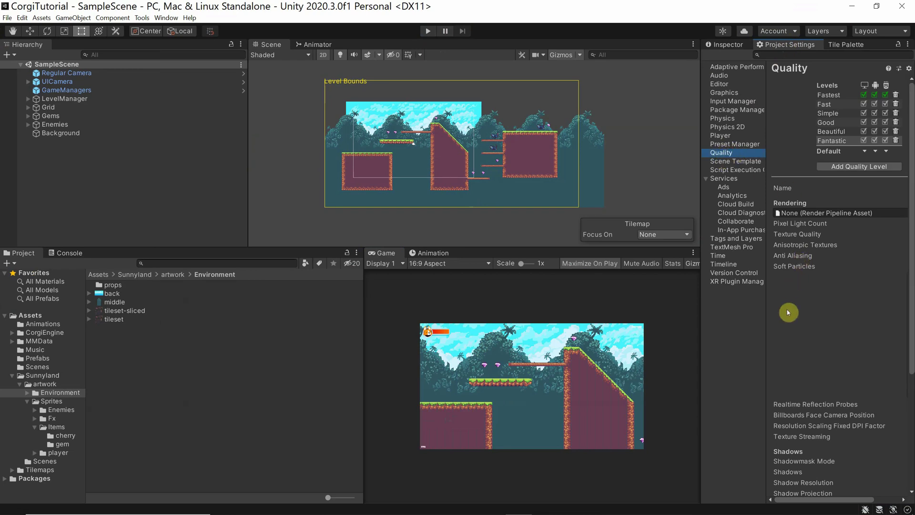
left_click_drag(698, 205, 564, 228)
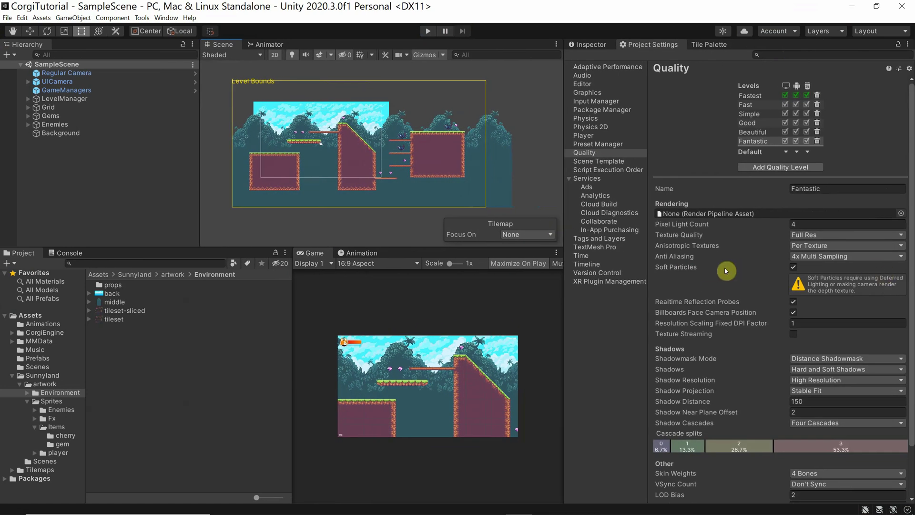
left_click(802, 257)
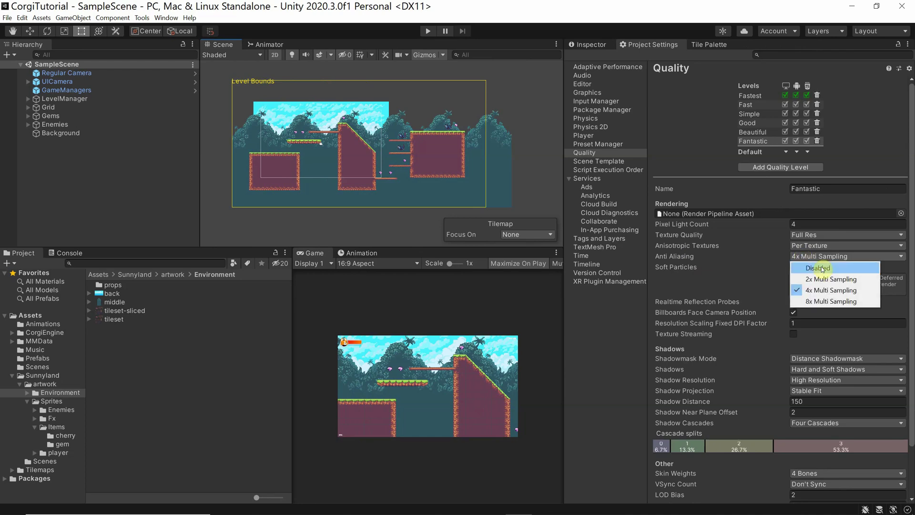
left_click(821, 268)
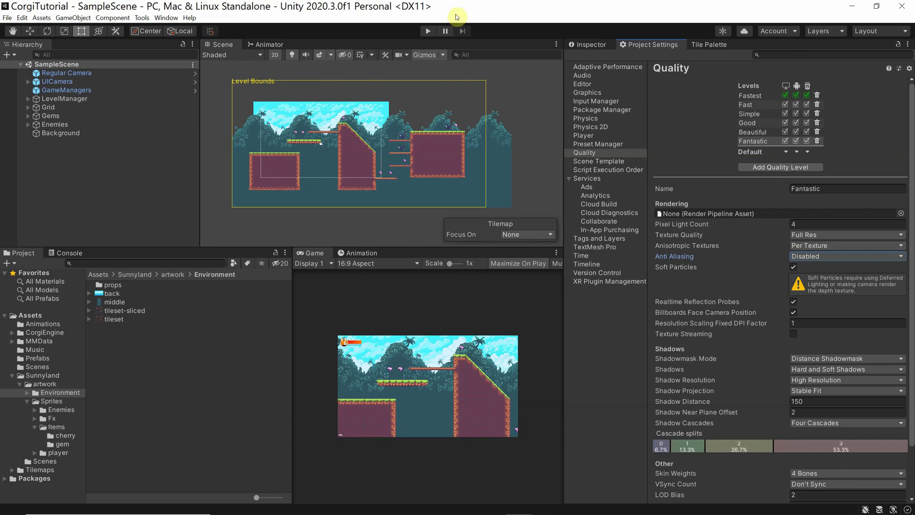
left_click(428, 31)
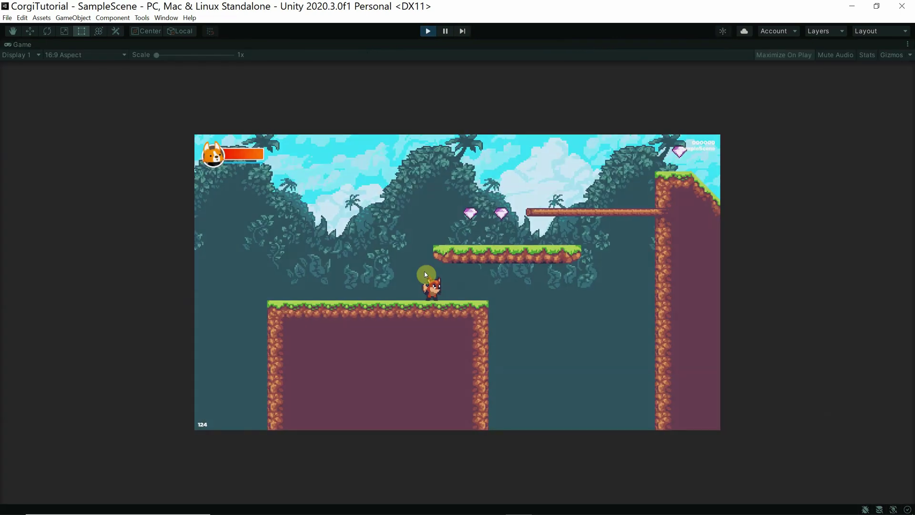
key("space")
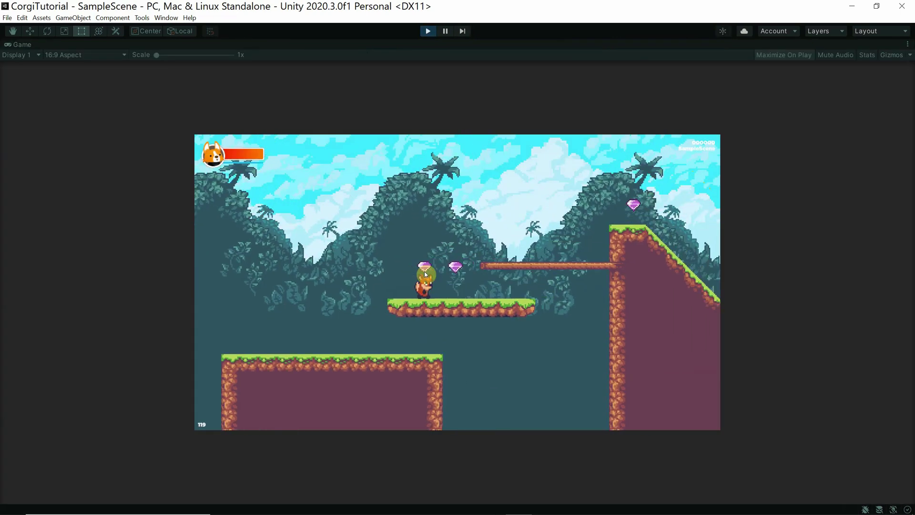
key("Right")
key("space")
key("space")
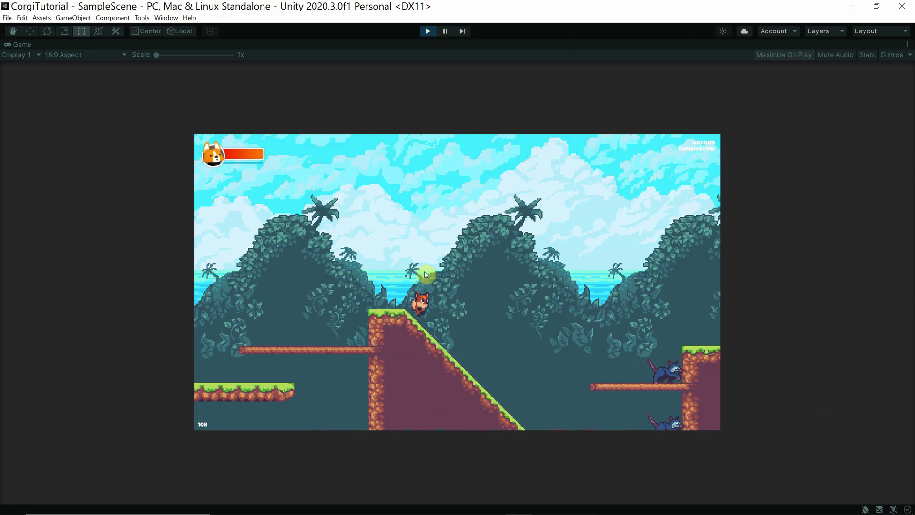
key("Right")
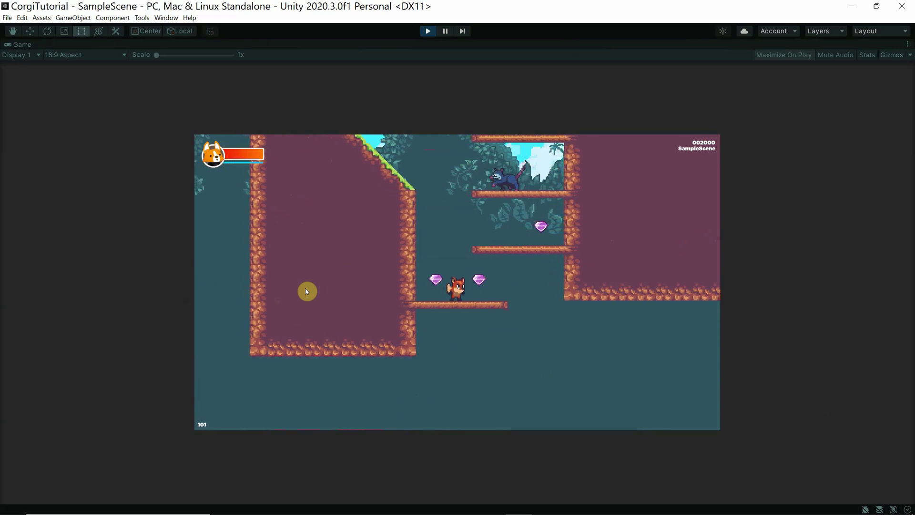
key("Left")
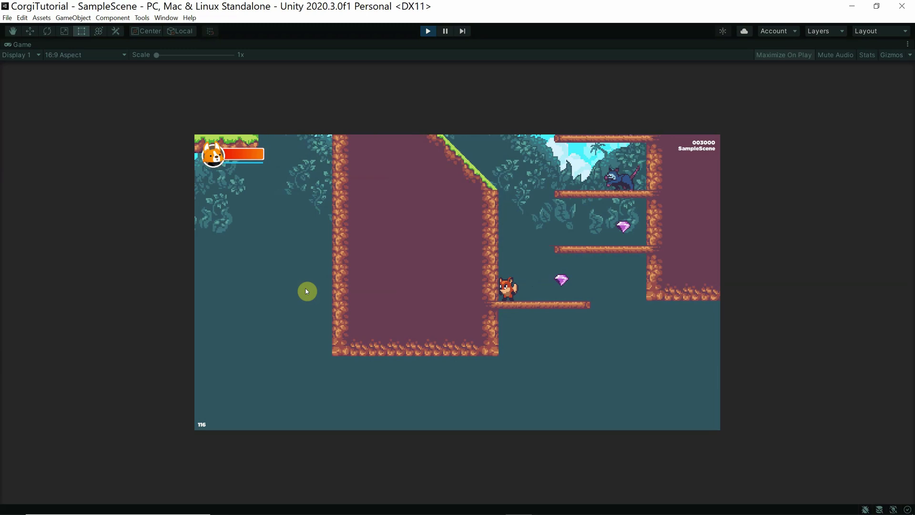
left_click(428, 31)
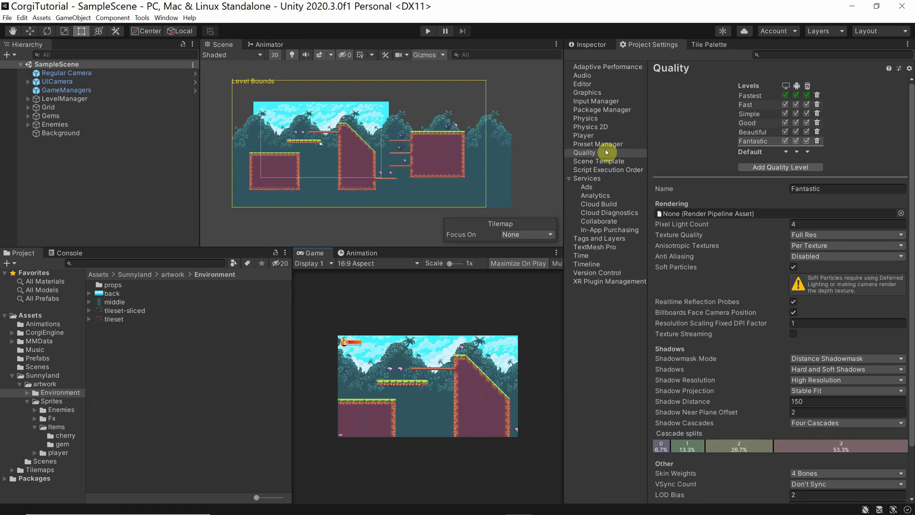
Step: Create a 2D Sprite Atlas named SpriteAtlas in the Environment folder and show it in the Inspector
right_click(127, 355)
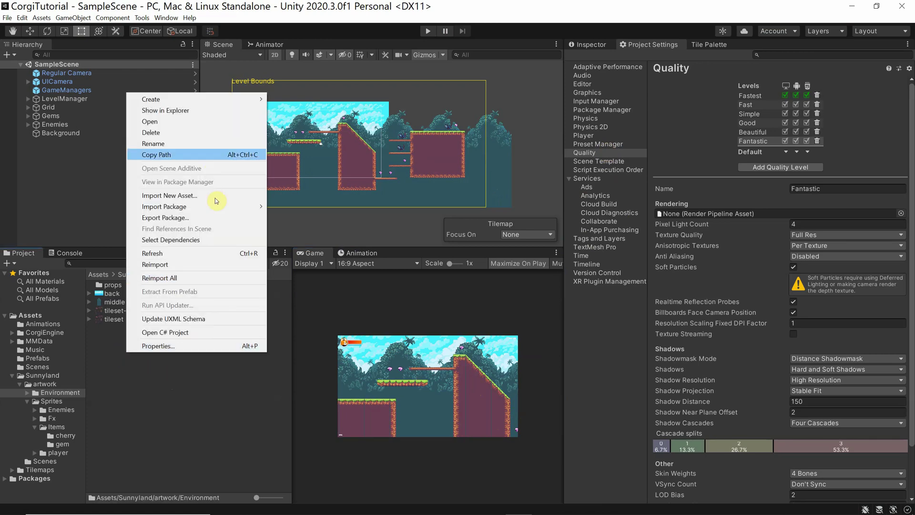
mouse_move(211, 99)
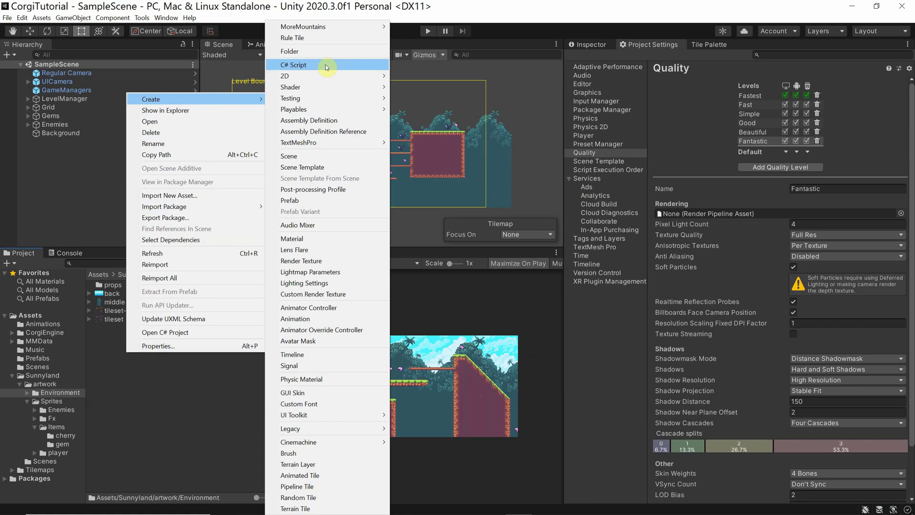
mouse_move(368, 76)
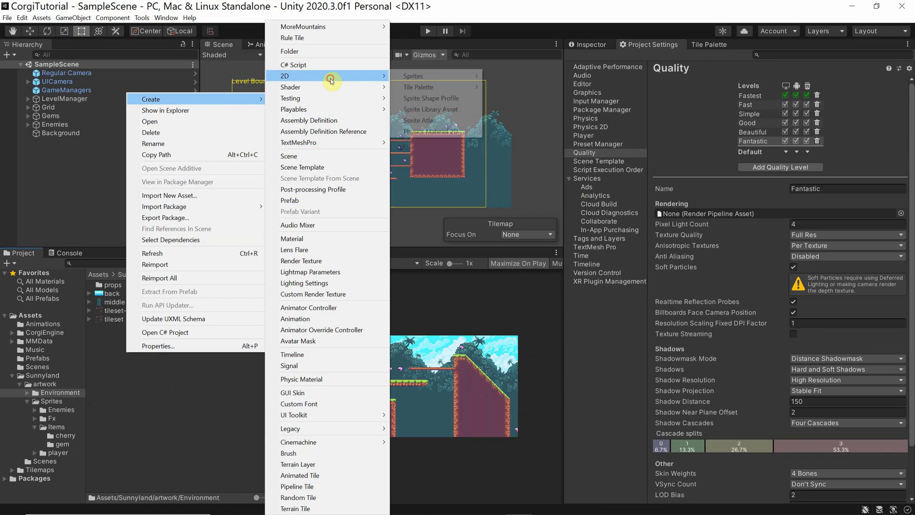
left_click(433, 120)
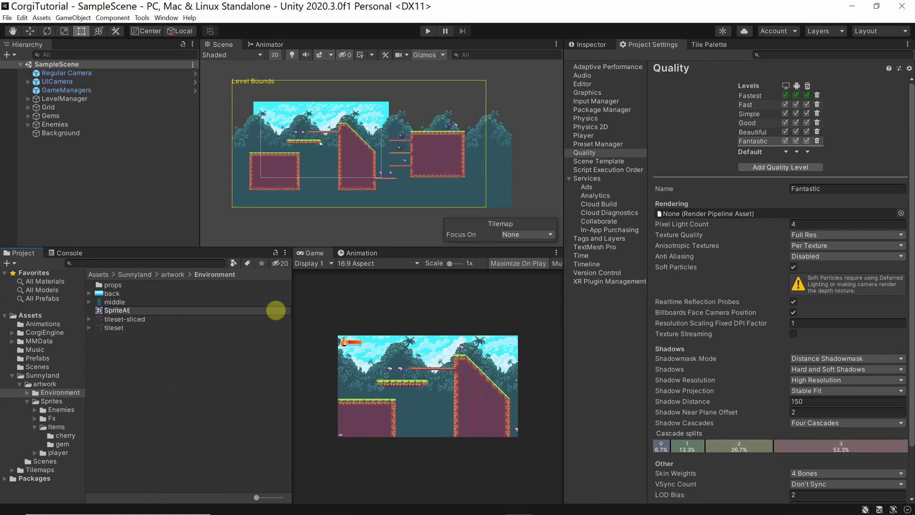
left_click(277, 312)
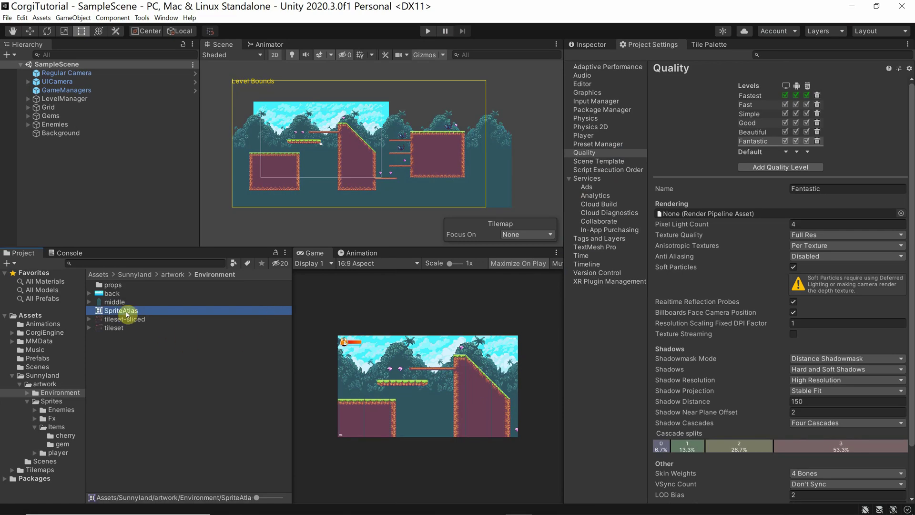
left_click(588, 44)
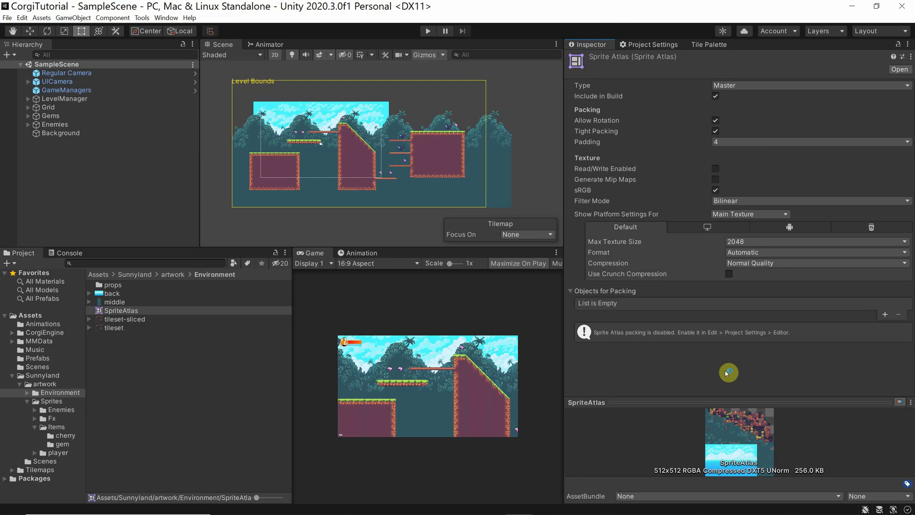
Step: Add the back, middle and tileset-sliced textures to SpriteAtlas's Objects for Packing list
left_click(113, 293)
left_click(117, 302, "shift")
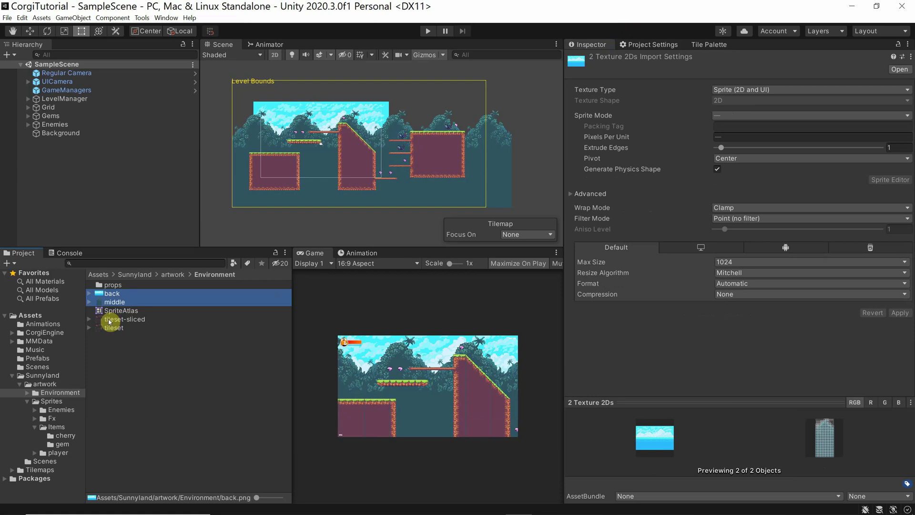
left_click(109, 319, "ctrl")
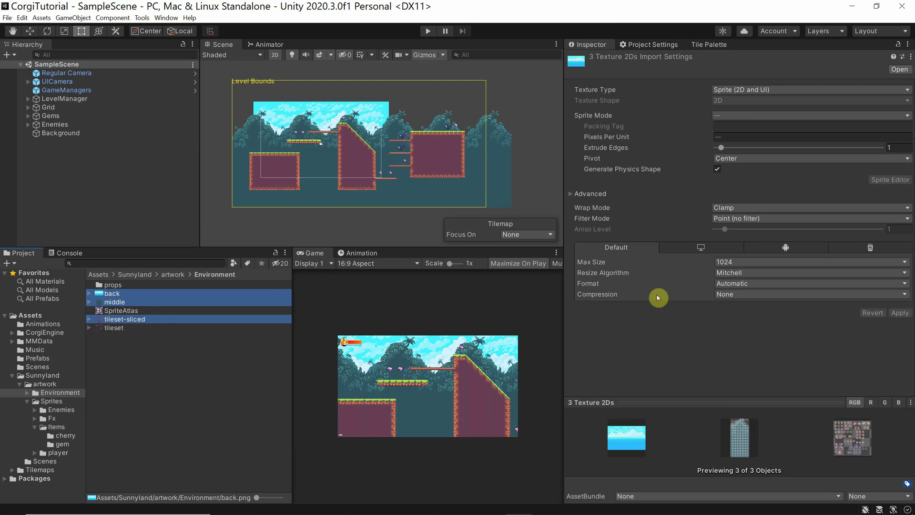
left_click(112, 311)
left_click_drag(112, 294, 620, 294)
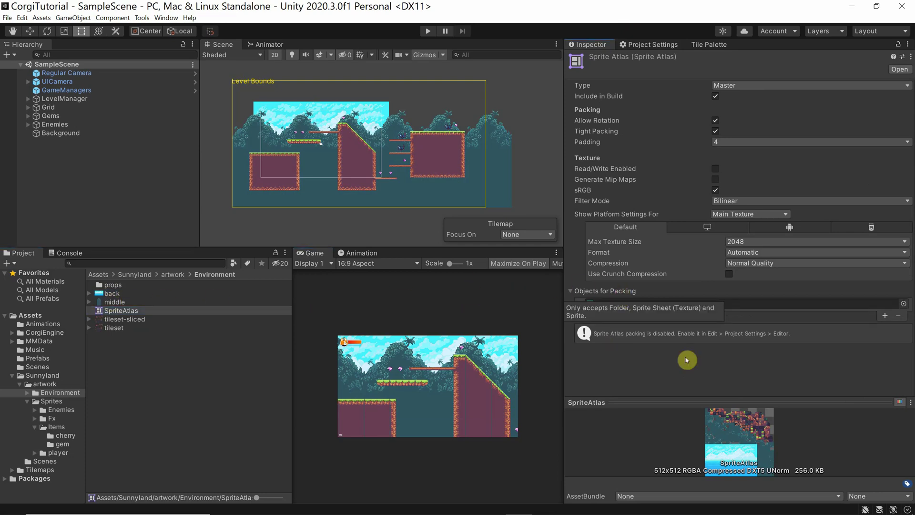
left_click_drag(111, 305, 587, 316)
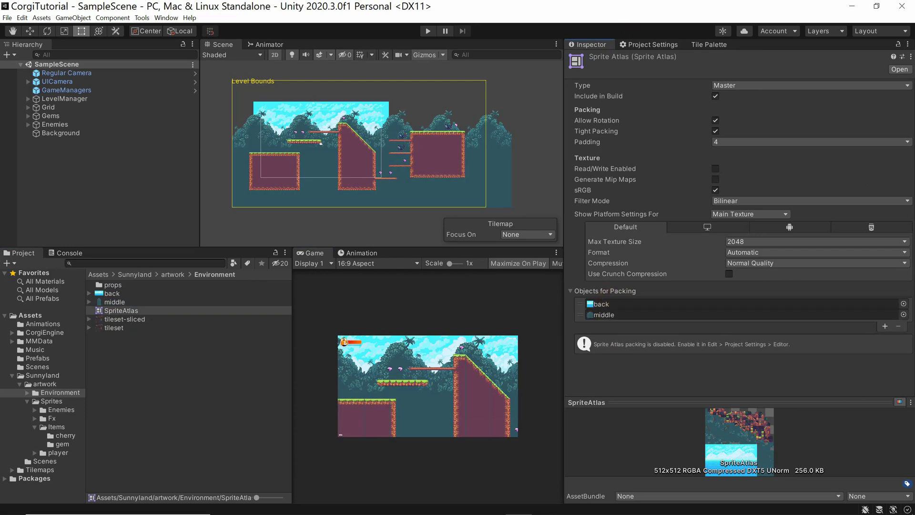
left_click_drag(127, 320, 623, 288)
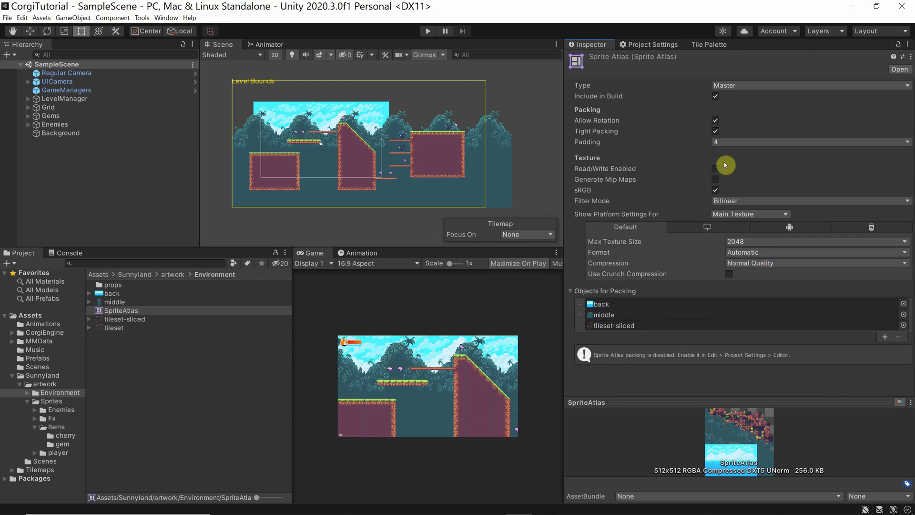
Step: Set the atlas Filter Mode to Point and Compression to None
left_click(728, 202)
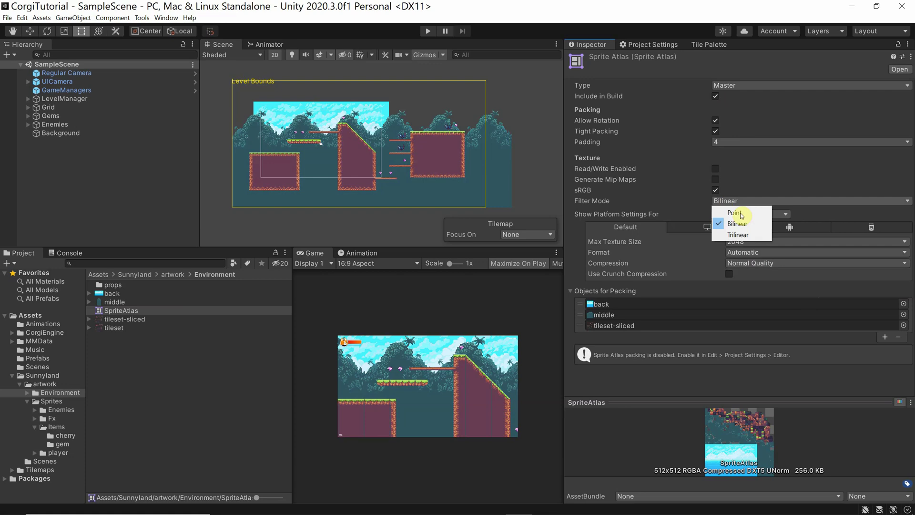
left_click(736, 210)
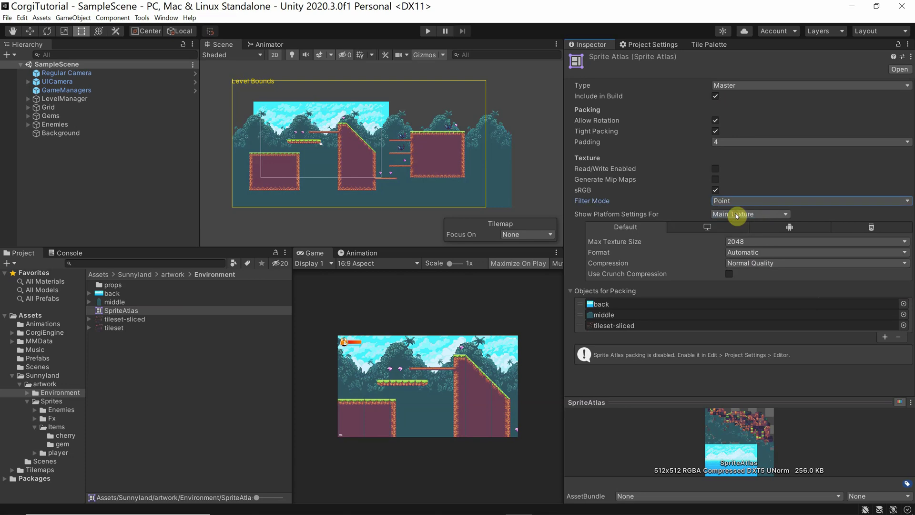
left_click(756, 263)
left_click(757, 276)
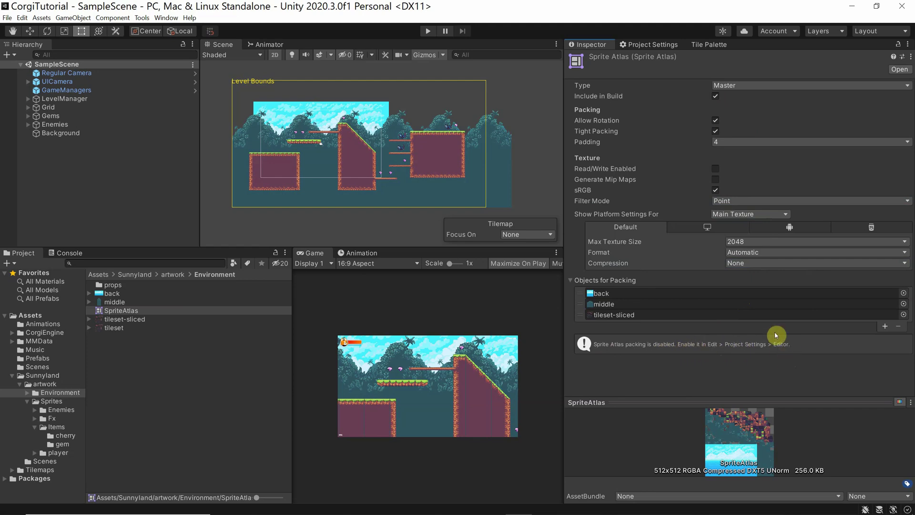
left_click(642, 43)
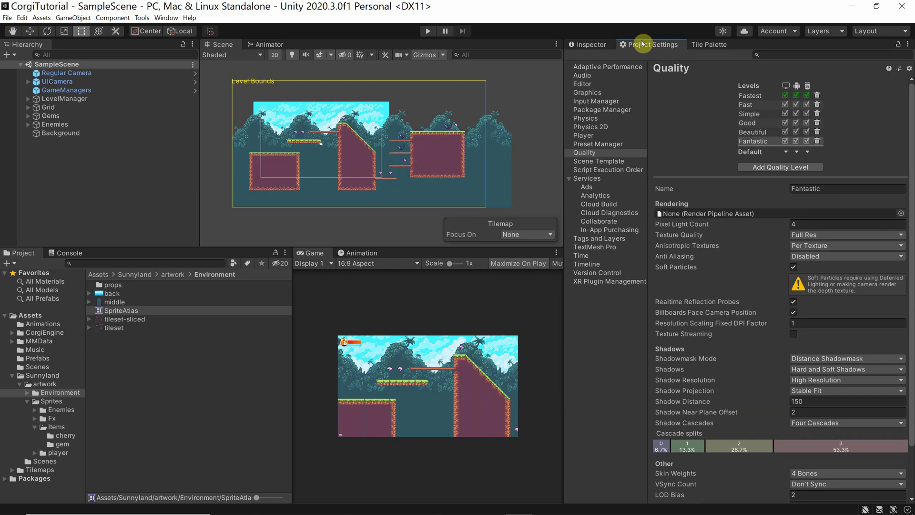
Step: In Editor settings, set Sprite Packer Mode to Sprite Atlas V1 - Always Enabled, then reselect SpriteAtlas
left_click(582, 83)
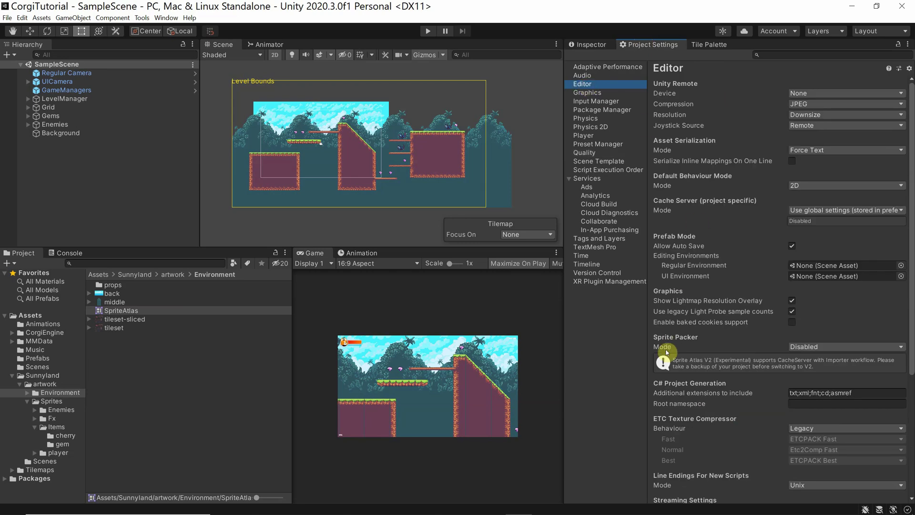
left_click(850, 347)
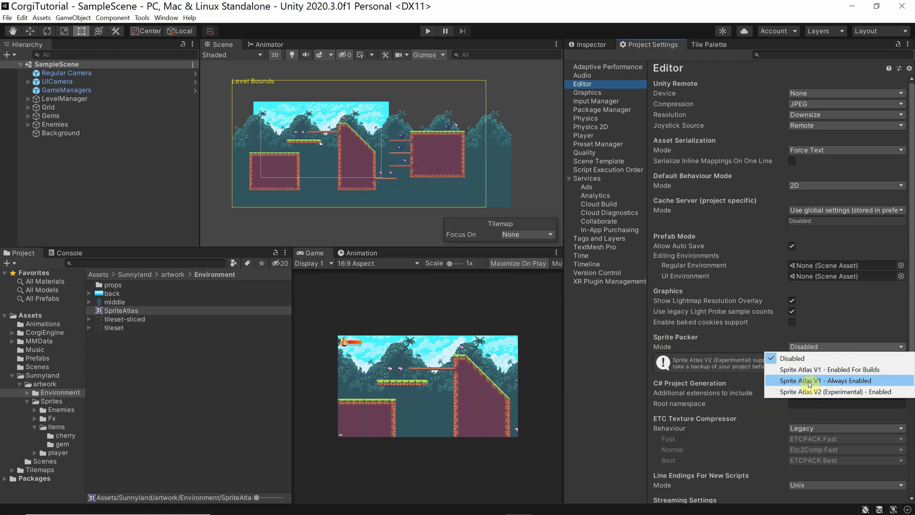
left_click(845, 381)
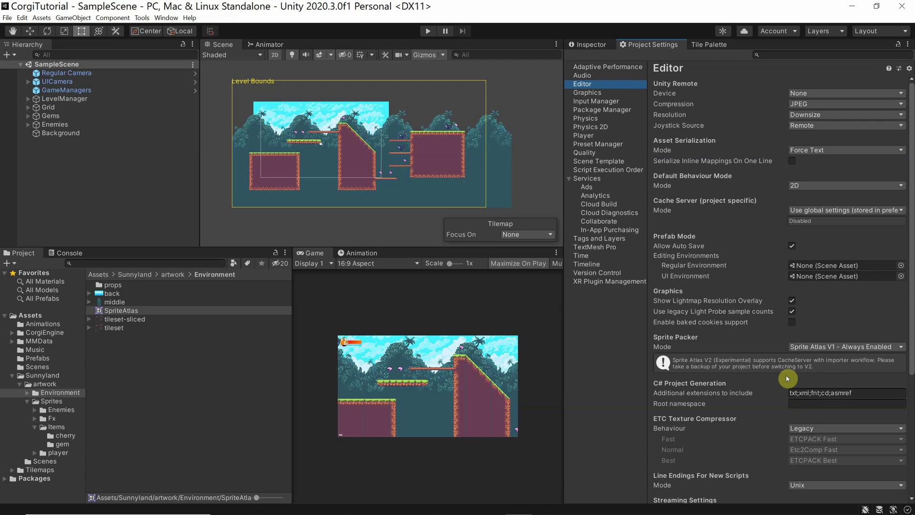
left_click(122, 310)
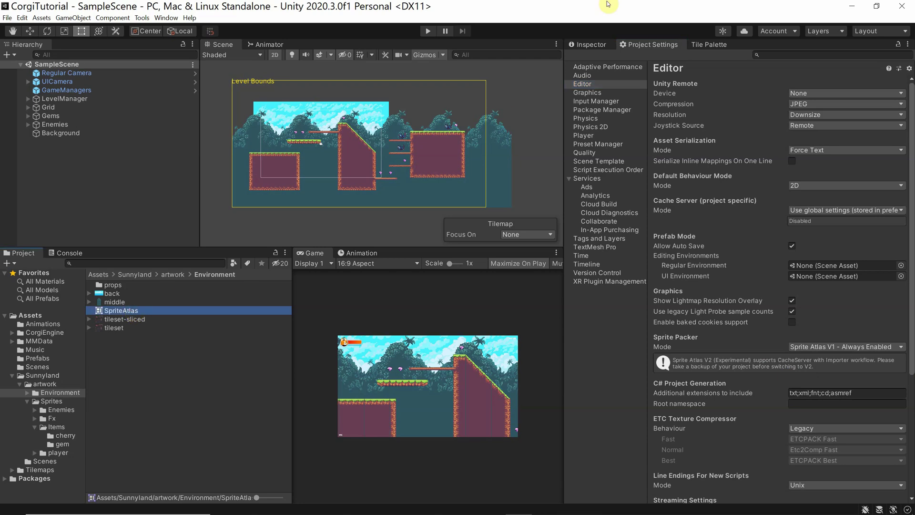
left_click(587, 45)
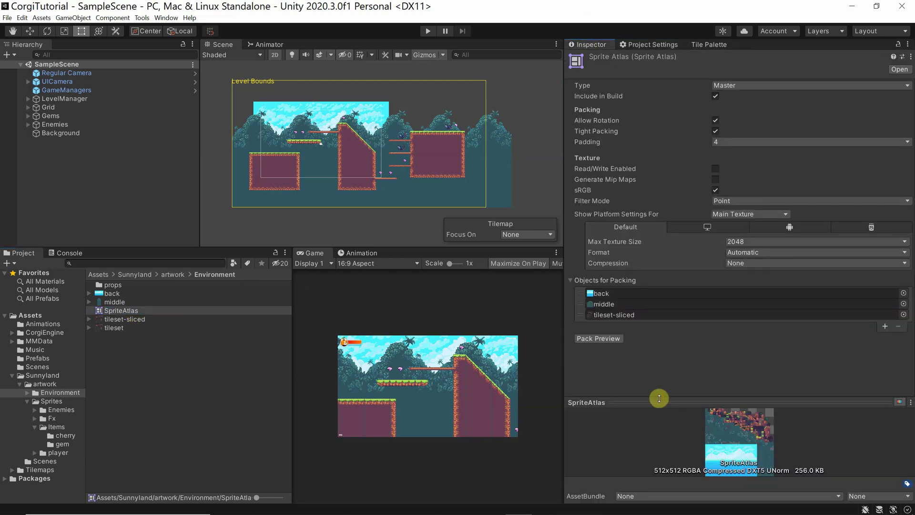
left_click(602, 338)
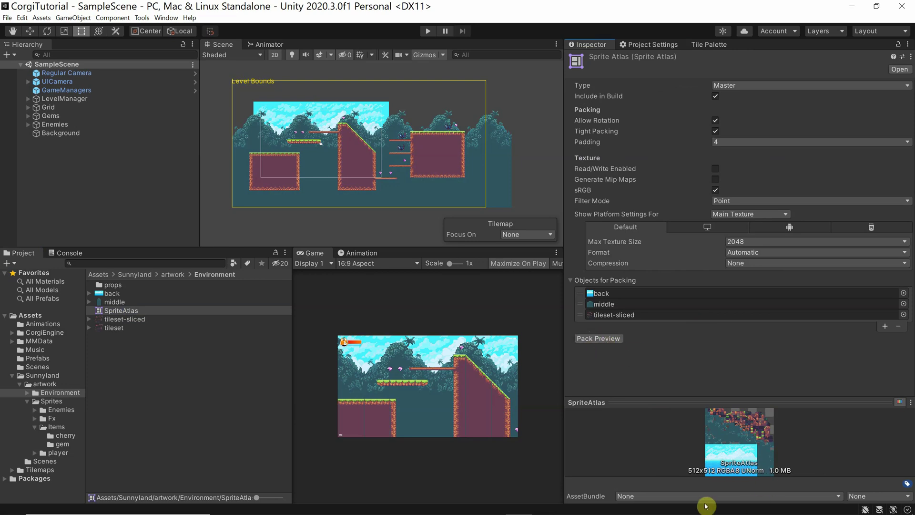
left_click(428, 31)
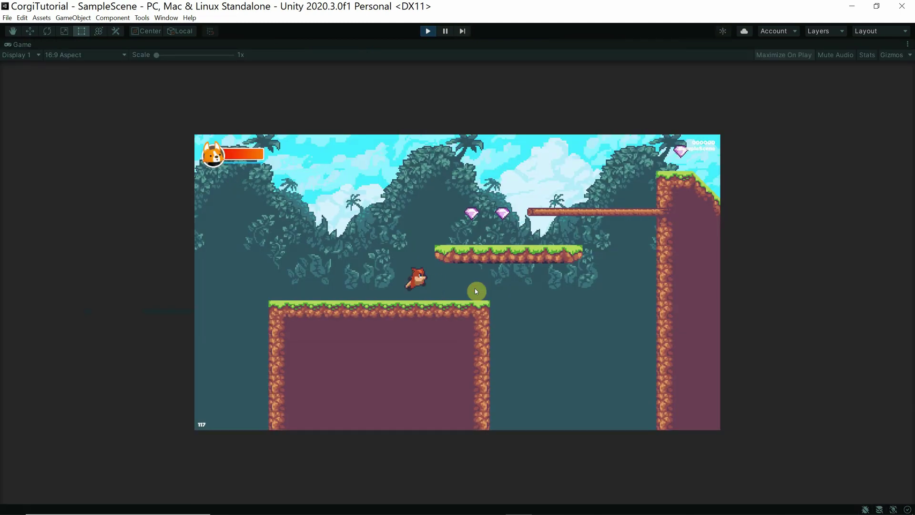
key("space")
key("Right")
key("space")
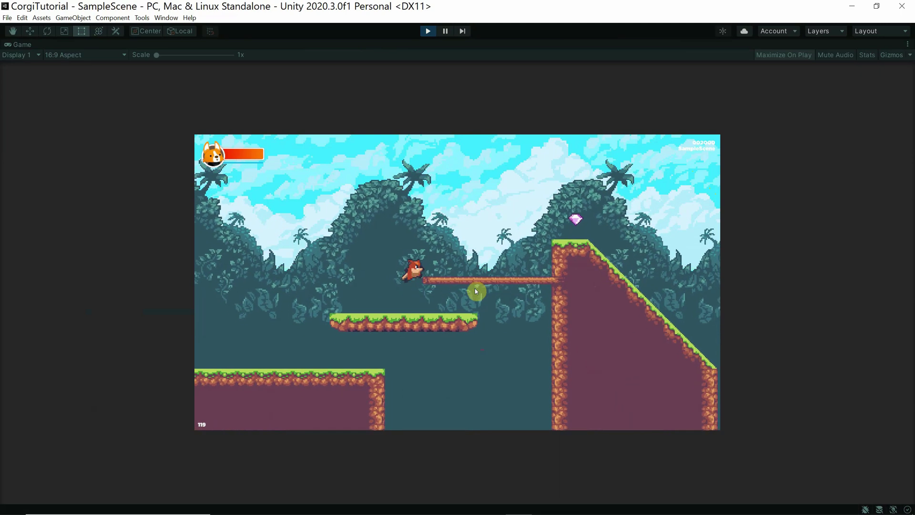
key("space")
key("Right")
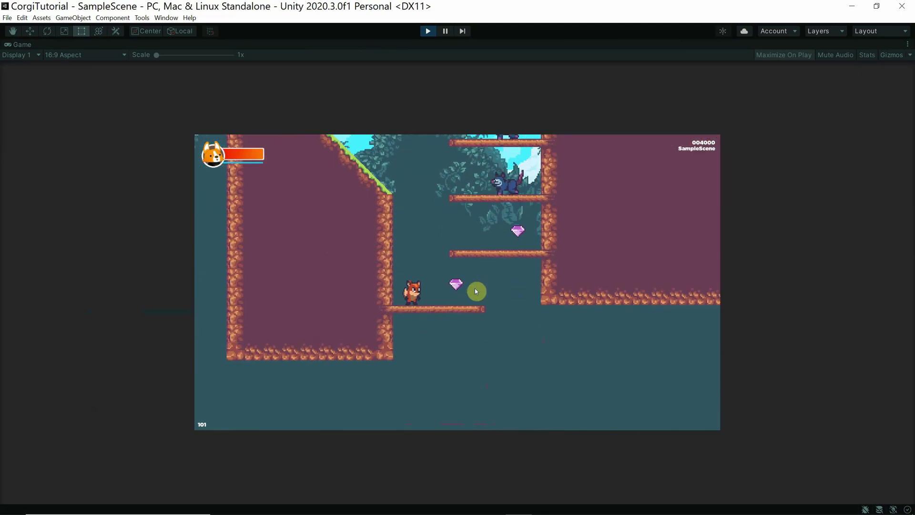
mouse_move(160, 60)
left_mouse_down()
mouse_move(203, 58)
mouse_move(146, 68)
left_mouse_up()
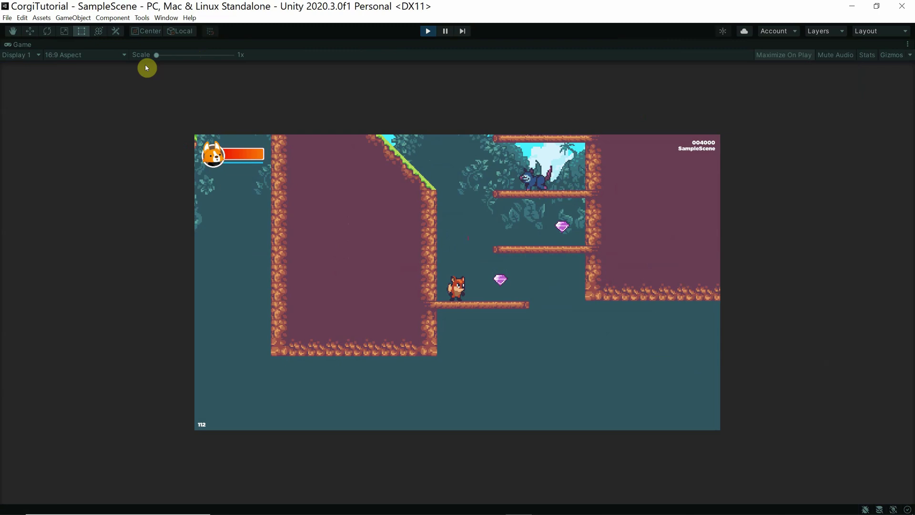
left_click(428, 30)
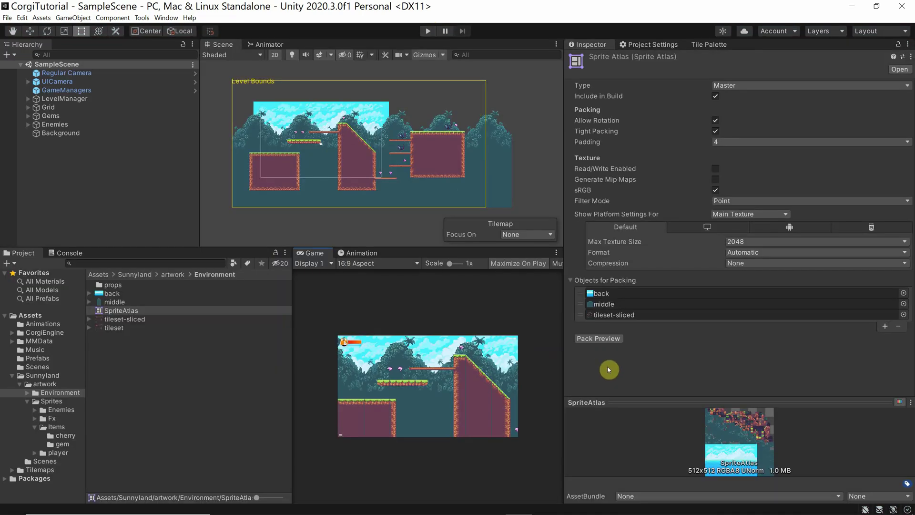